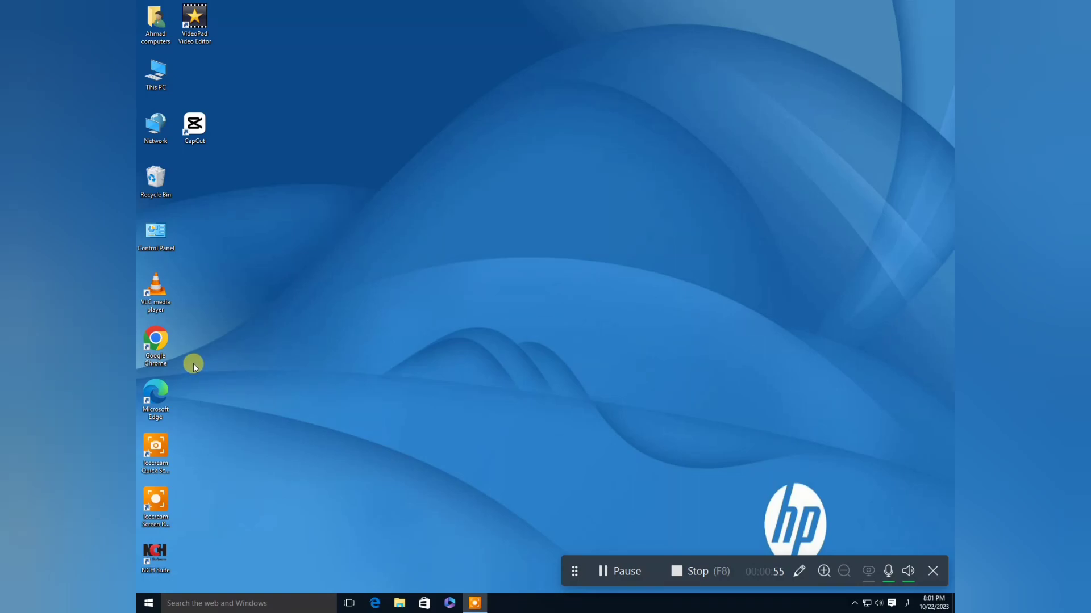
- Open Google Chrome
double_click(165, 347)
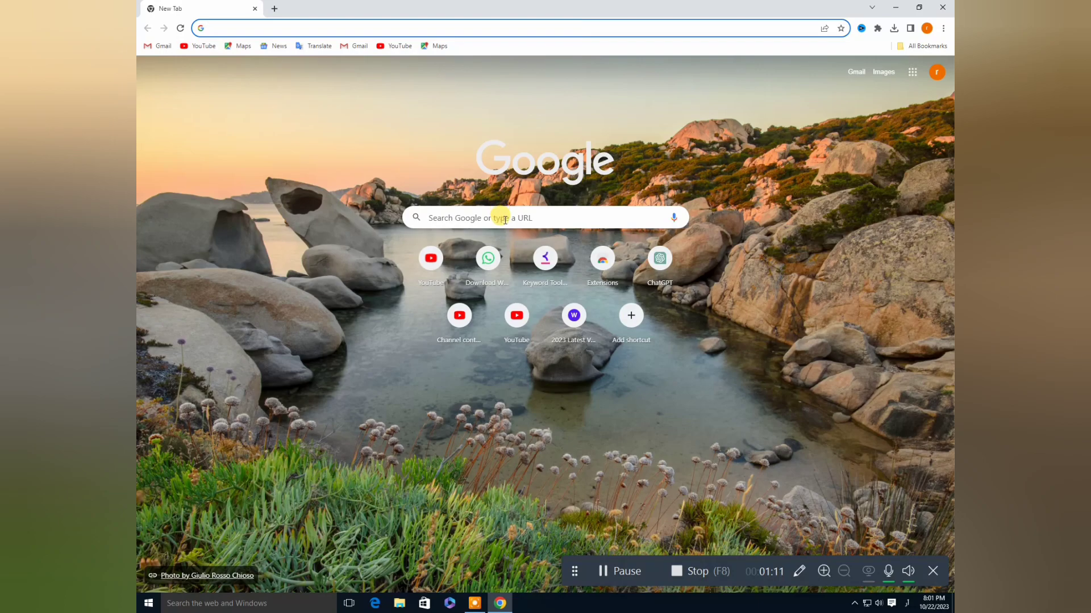
left_click(504, 219)
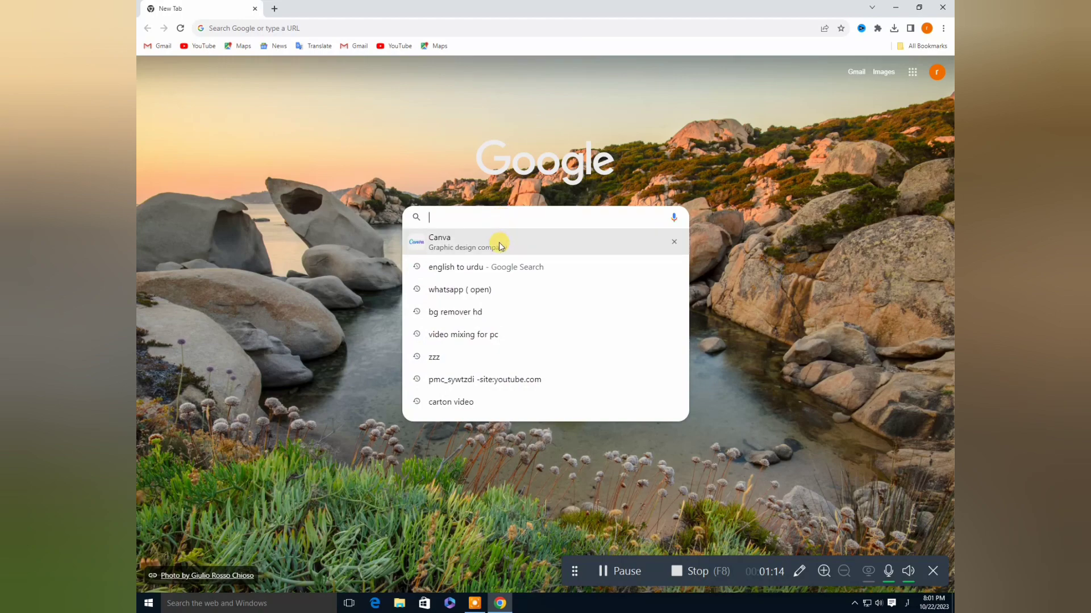
type("مے")
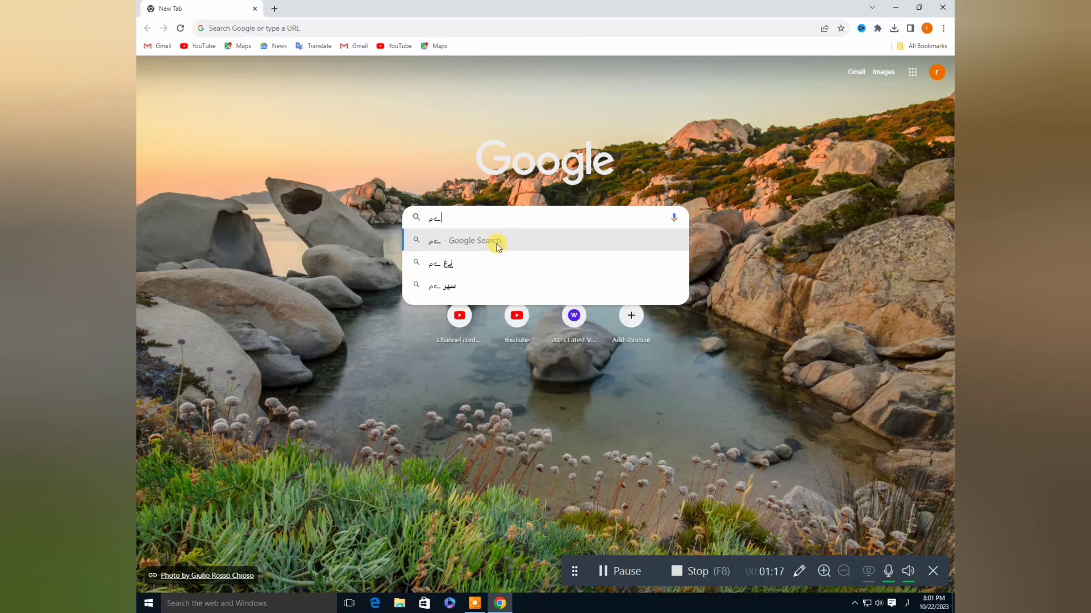
key("BackSpace")
key("BackSpace")
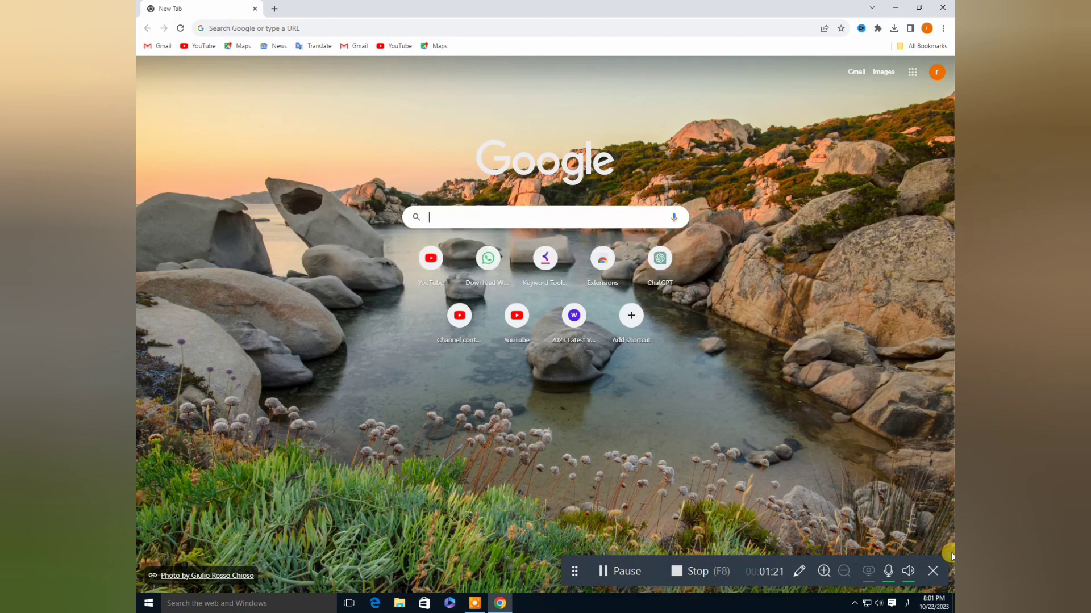
- Switch the keyboard input language to English and search Google for "canva"
left_click(907, 603)
left_click(869, 528)
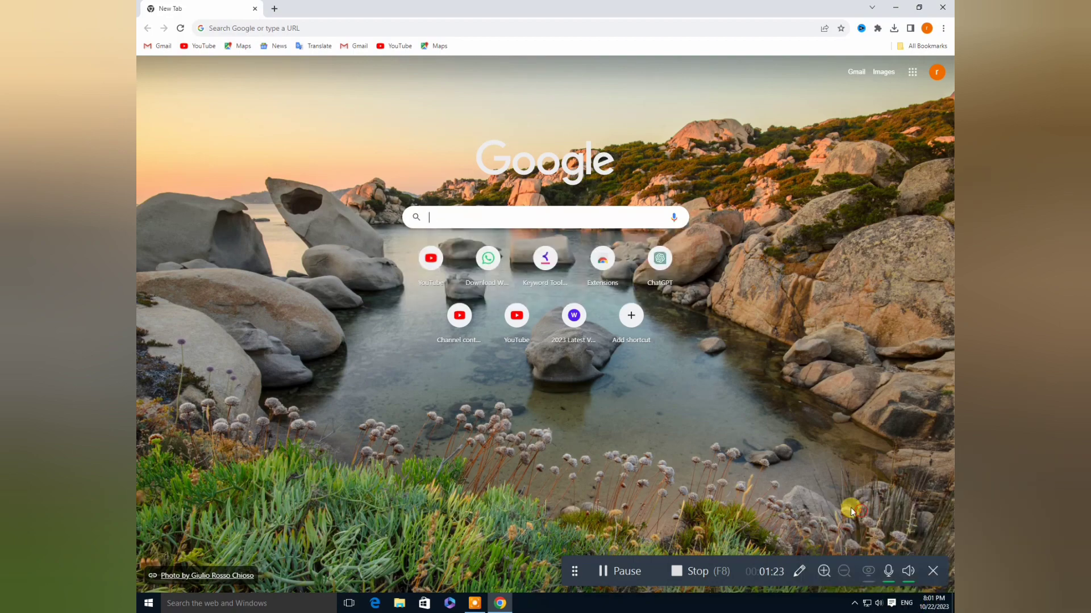
left_click(442, 214)
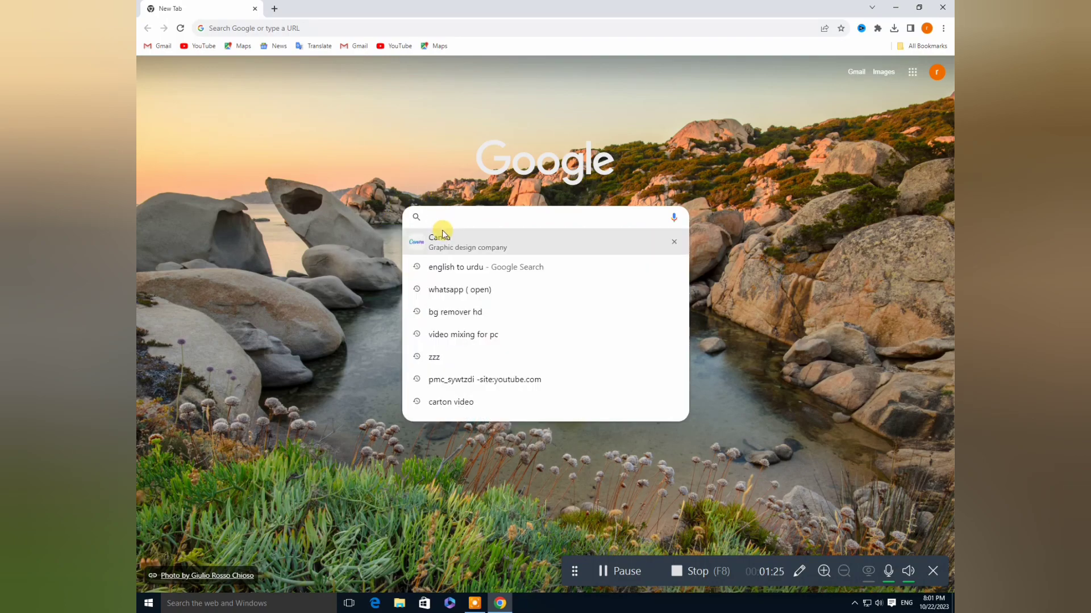
type("ca")
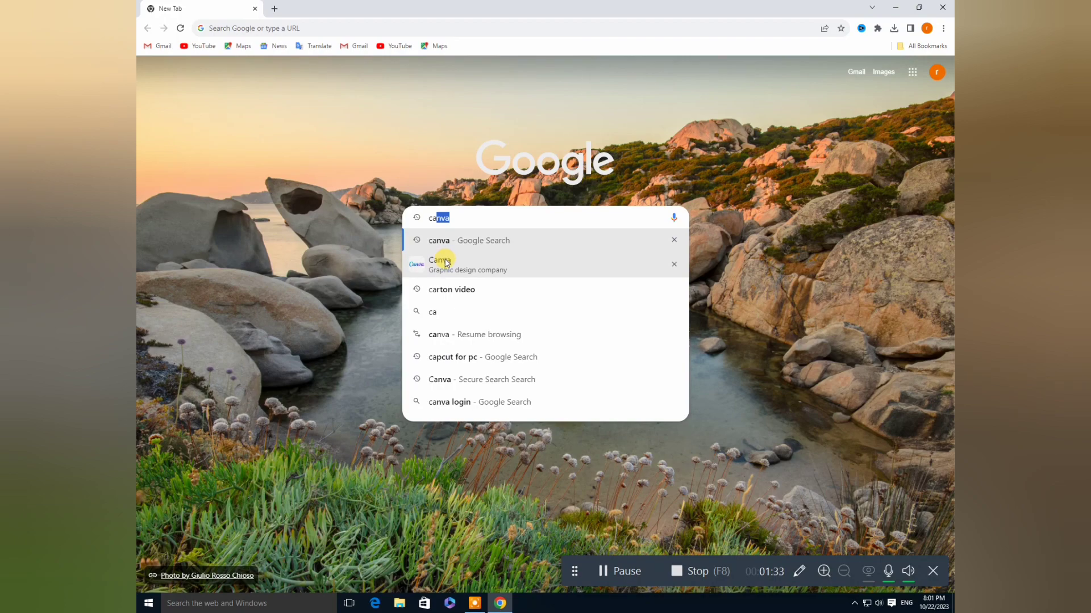
left_click(446, 262)
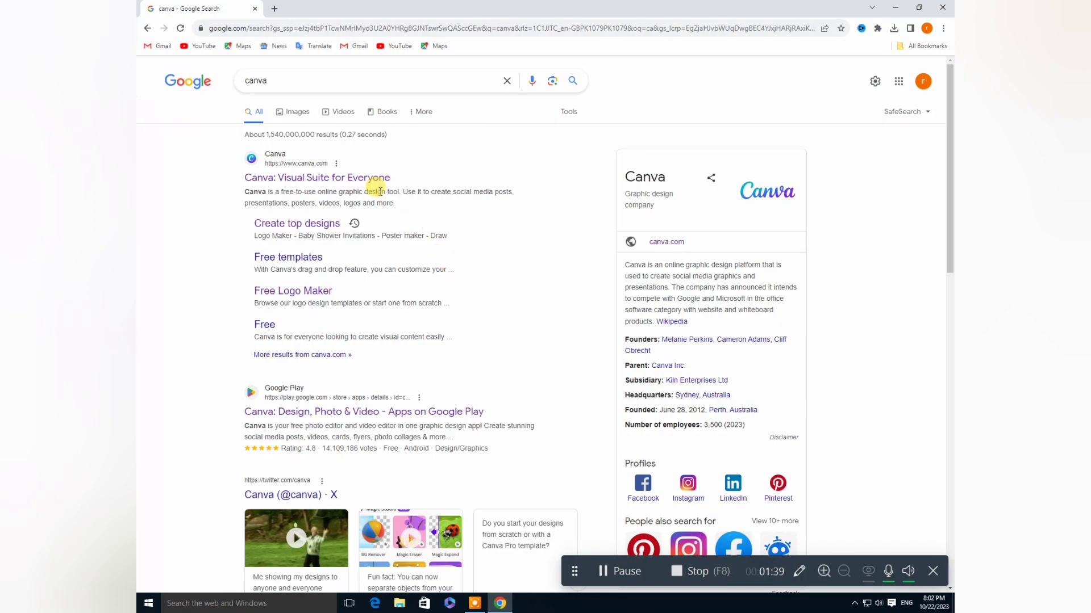
- Open the Canva website from the search results and search its templates for "thuimnail youtub"
left_click(359, 177)
left_click(369, 184)
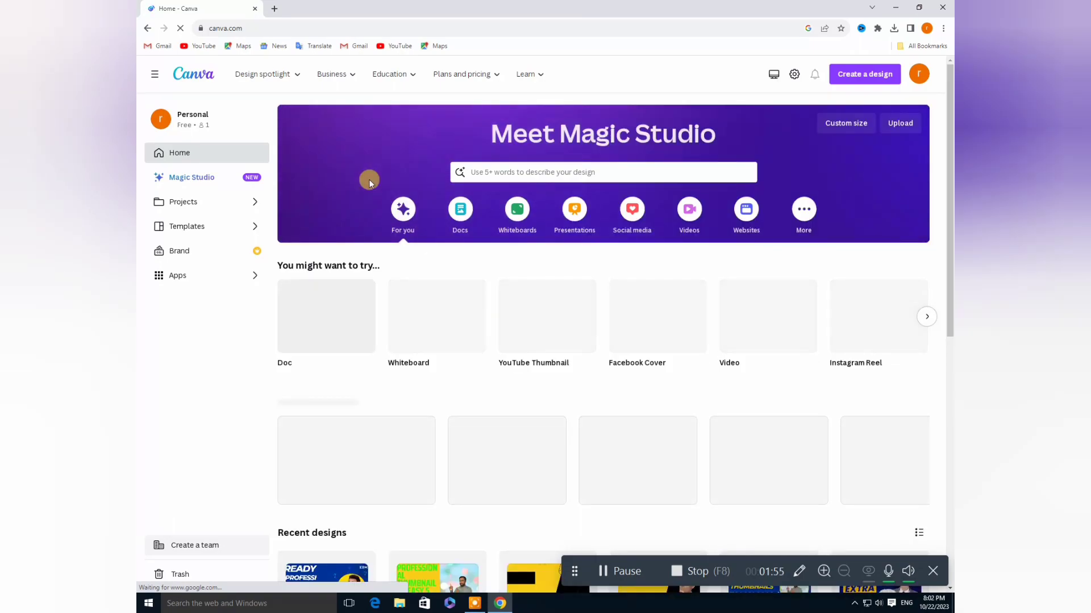
left_click(563, 172)
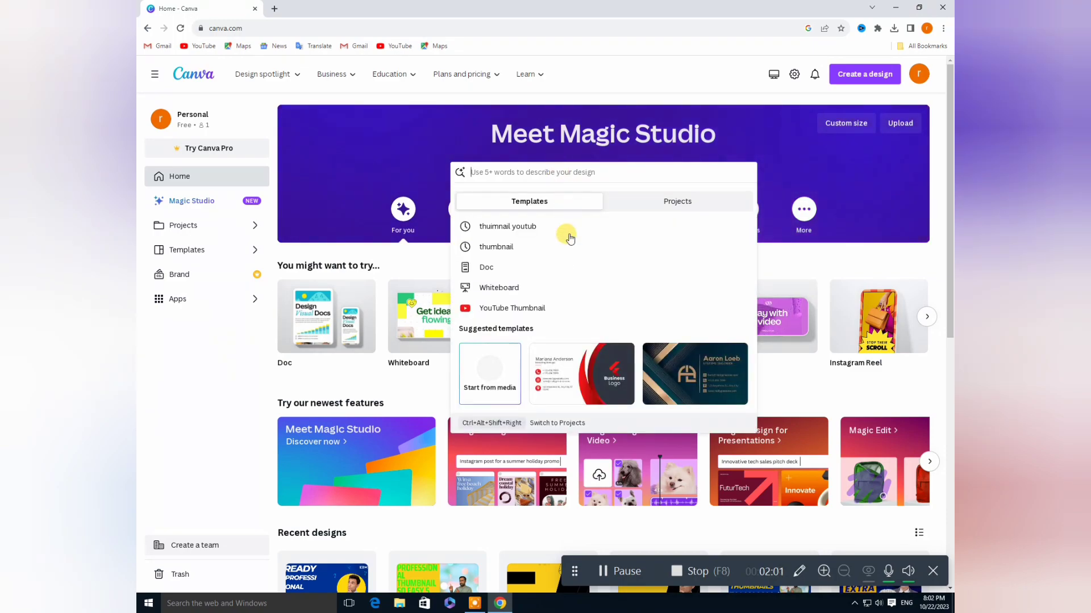
left_click(538, 230)
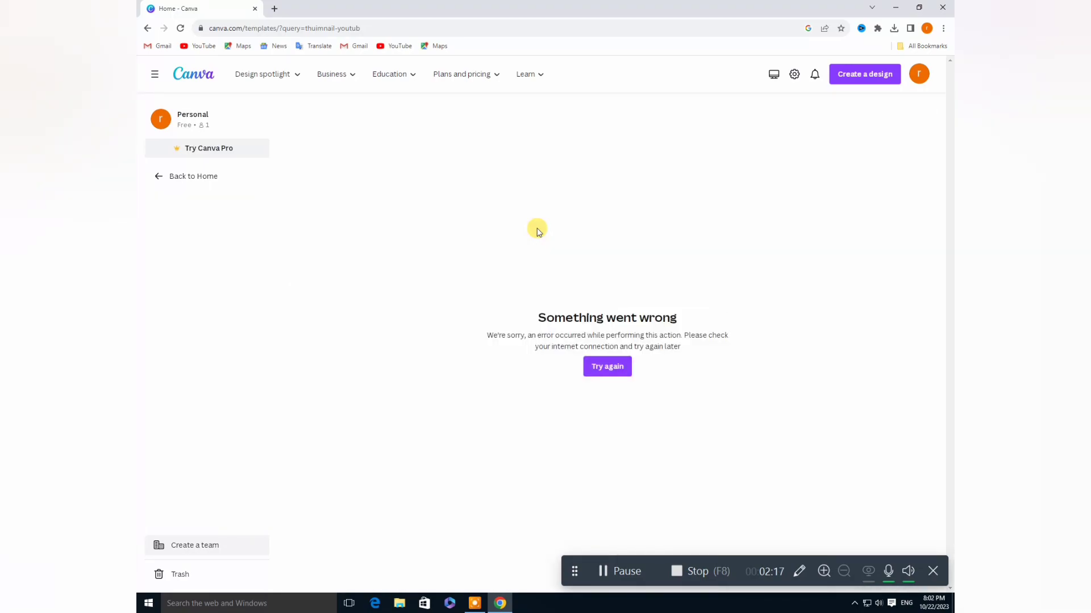
left_click(607, 366)
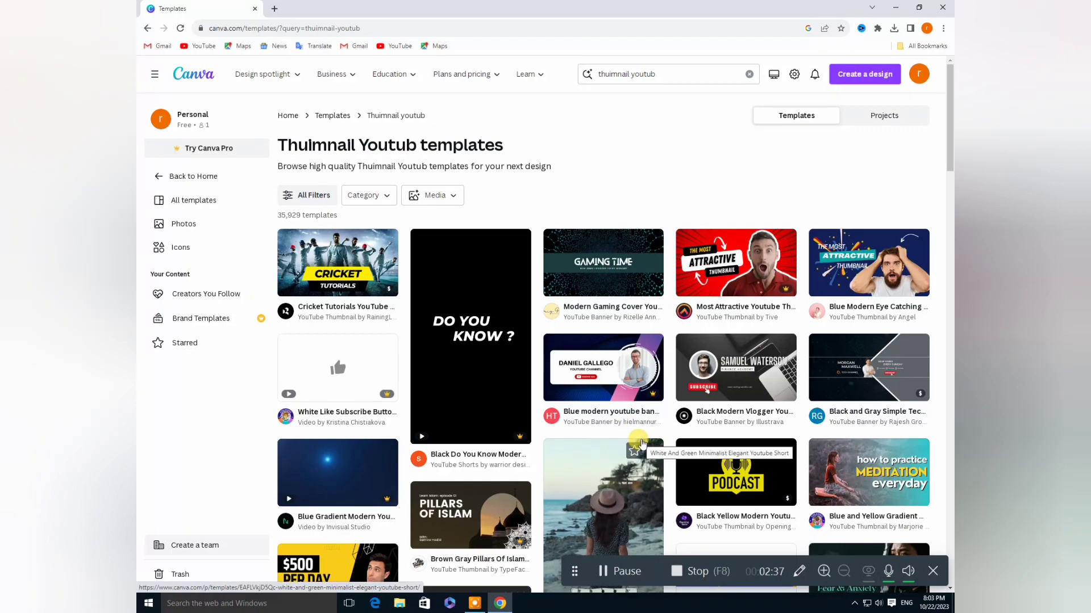
- Look through the YouTube thumbnail template results for a suitable design
scroll(639, 437, "down", 1)
scroll(642, 443, "down", 1)
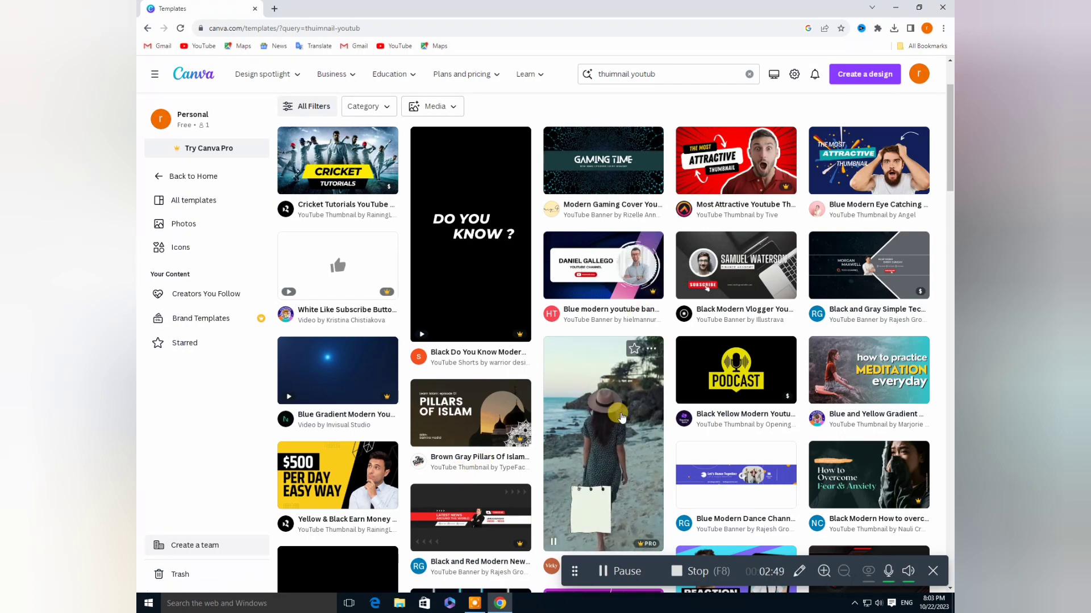
scroll(622, 422, "down", 2)
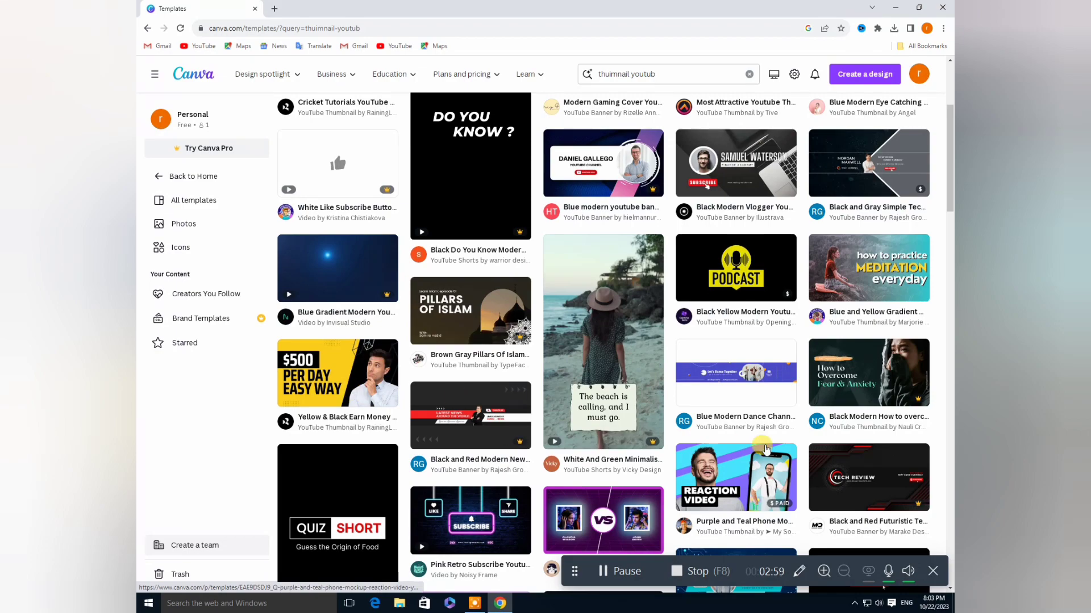
scroll(774, 470, "down", 2)
scroll(774, 470, "down", 1)
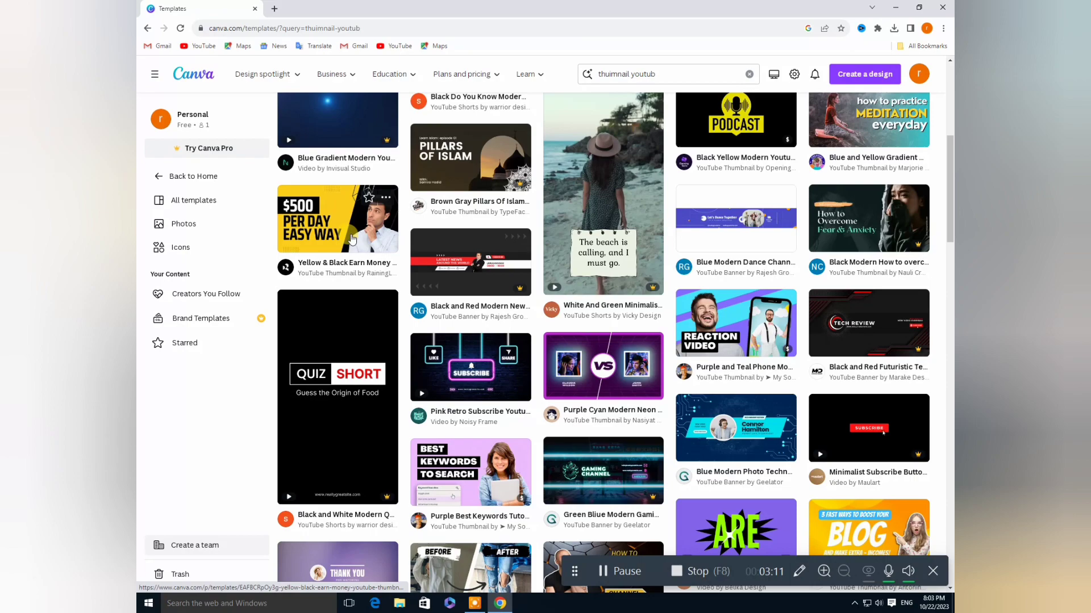
scroll(375, 347, "down", 2)
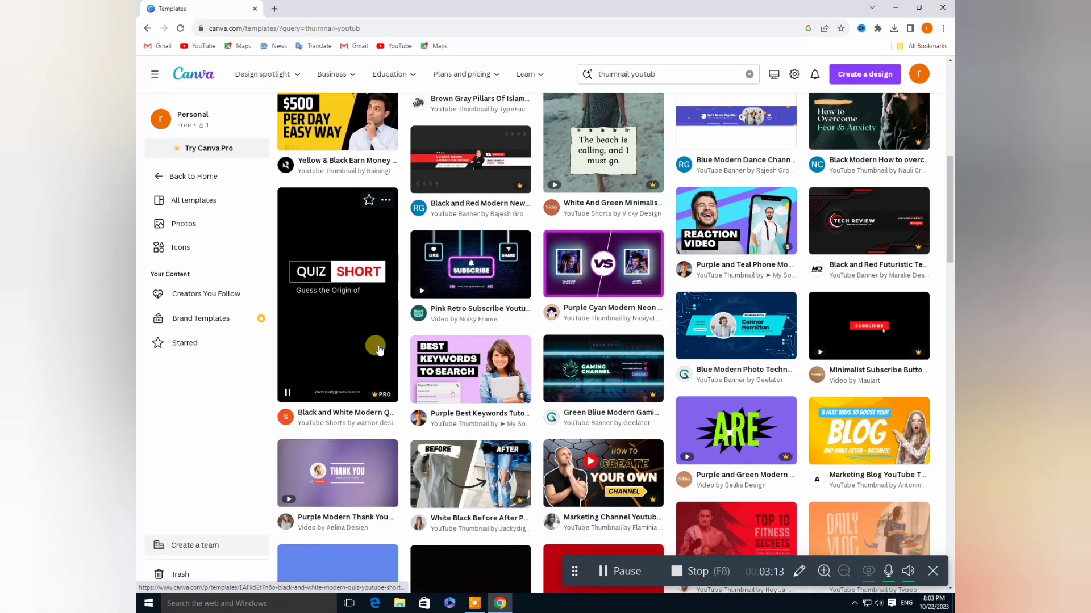
scroll(378, 351, "down", 4)
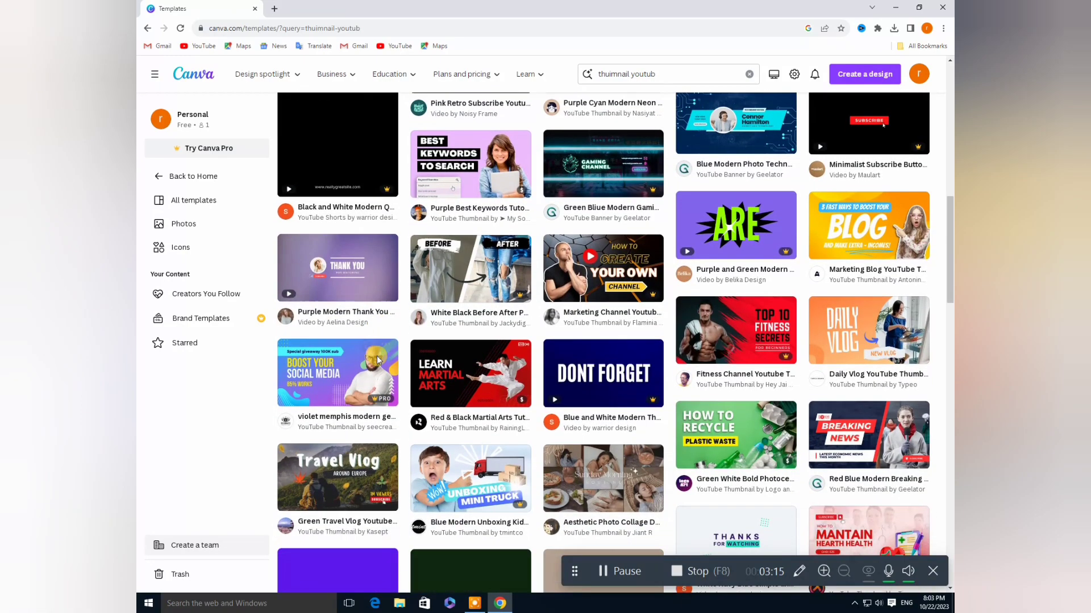
scroll(759, 454, "down", 2)
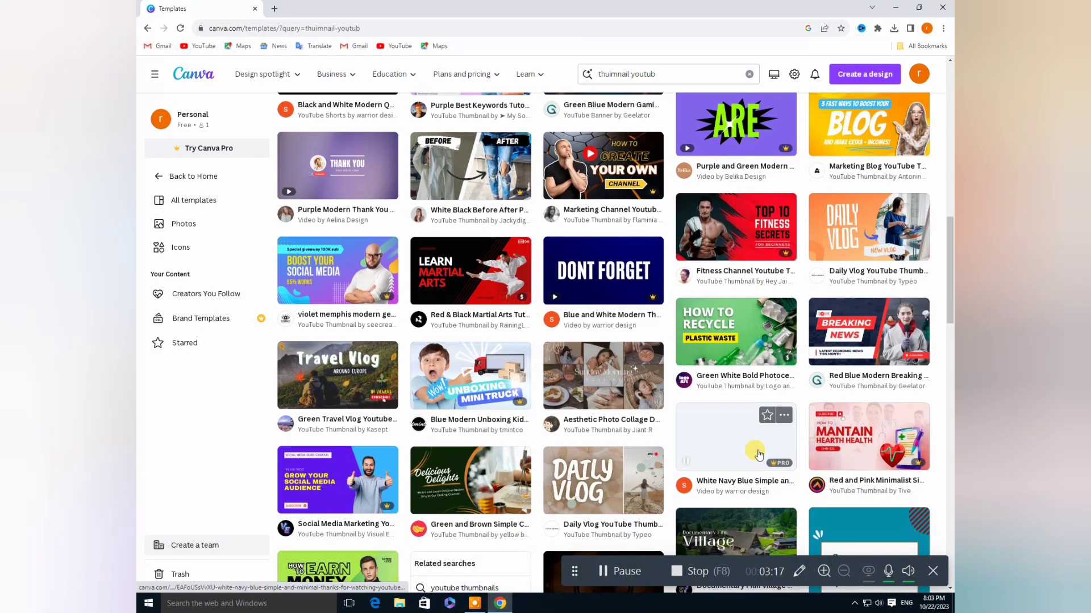
scroll(758, 454, "down", 6)
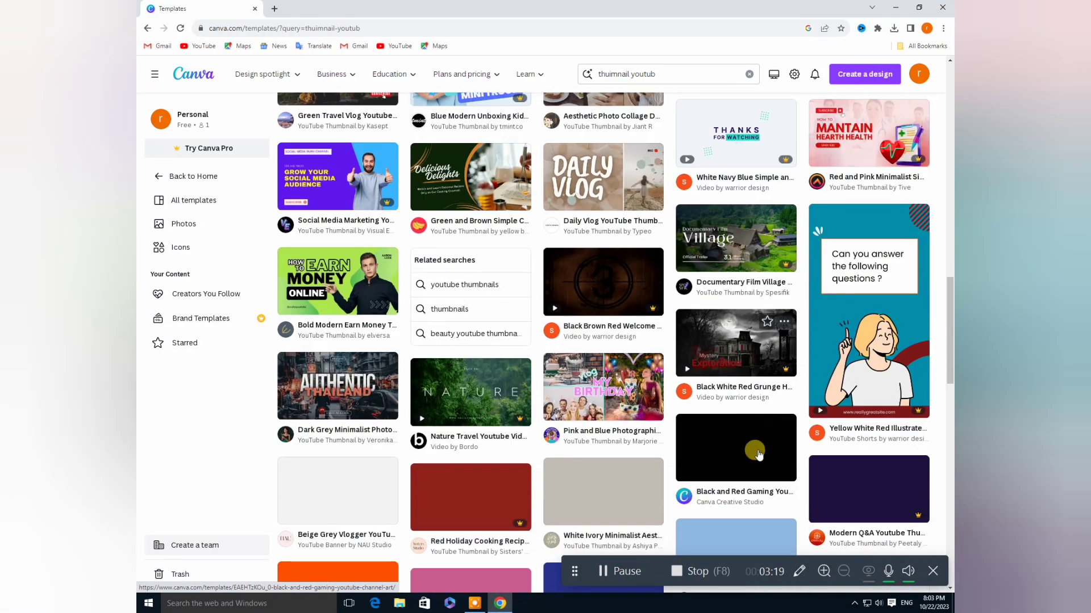
scroll(759, 455, "down", 3)
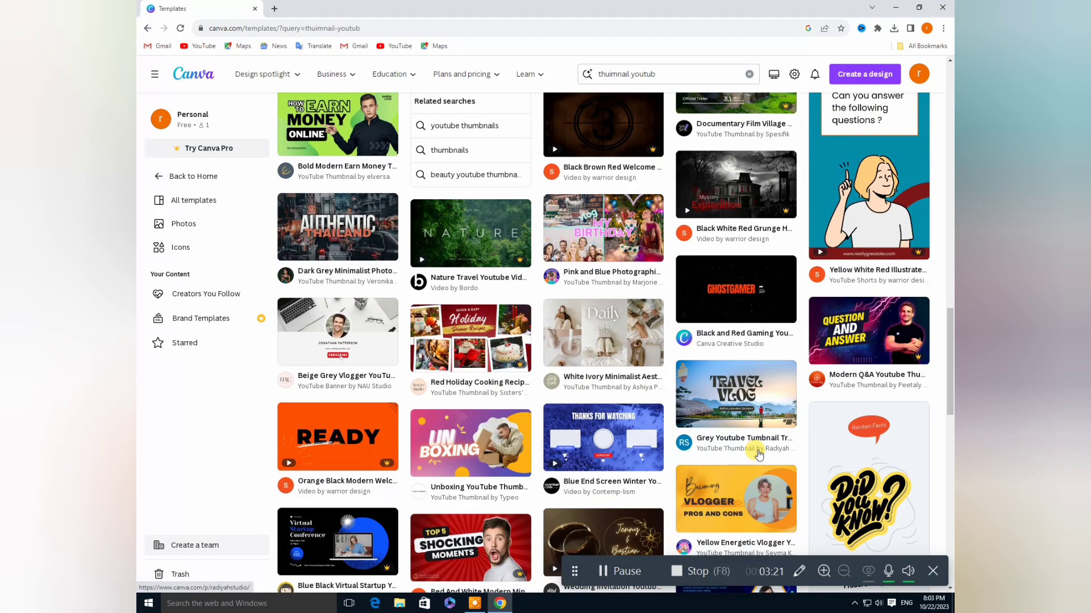
scroll(755, 449, "down", 3)
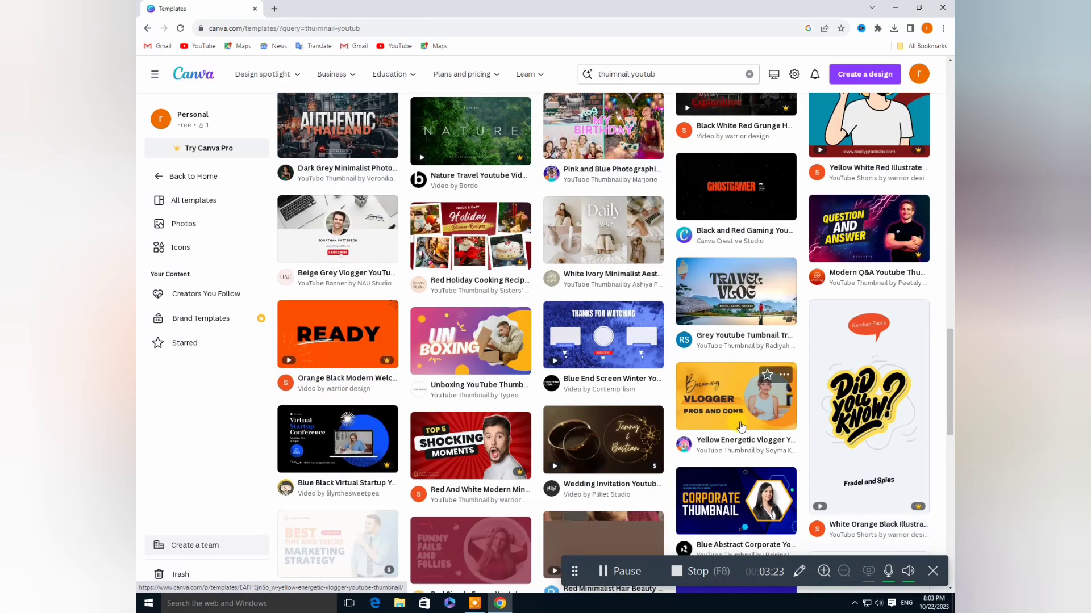
scroll(740, 425, "down", 3)
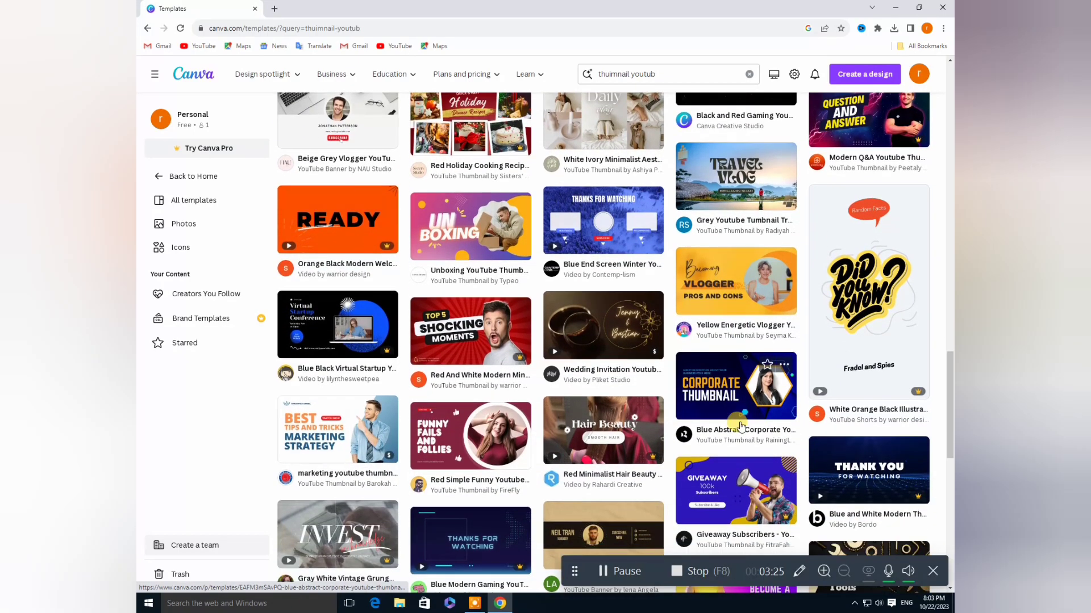
scroll(740, 425, "down", 1)
scroll(740, 426, "down", 2)
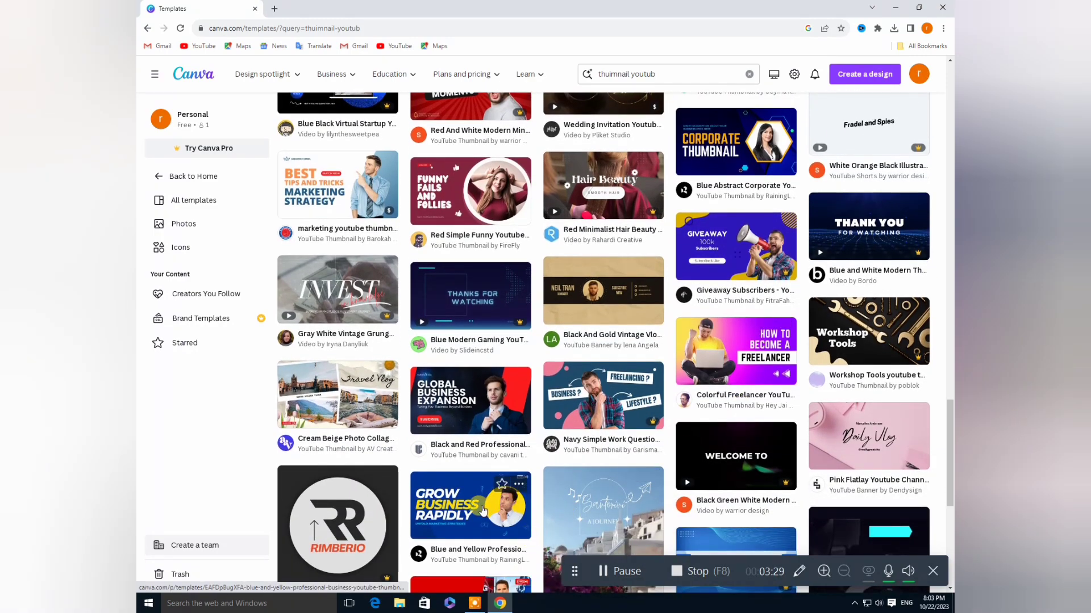
- Open the "Blue and Yellow Professional Business YouTube Thumbnail" template for customising in the design editor
left_click(482, 510)
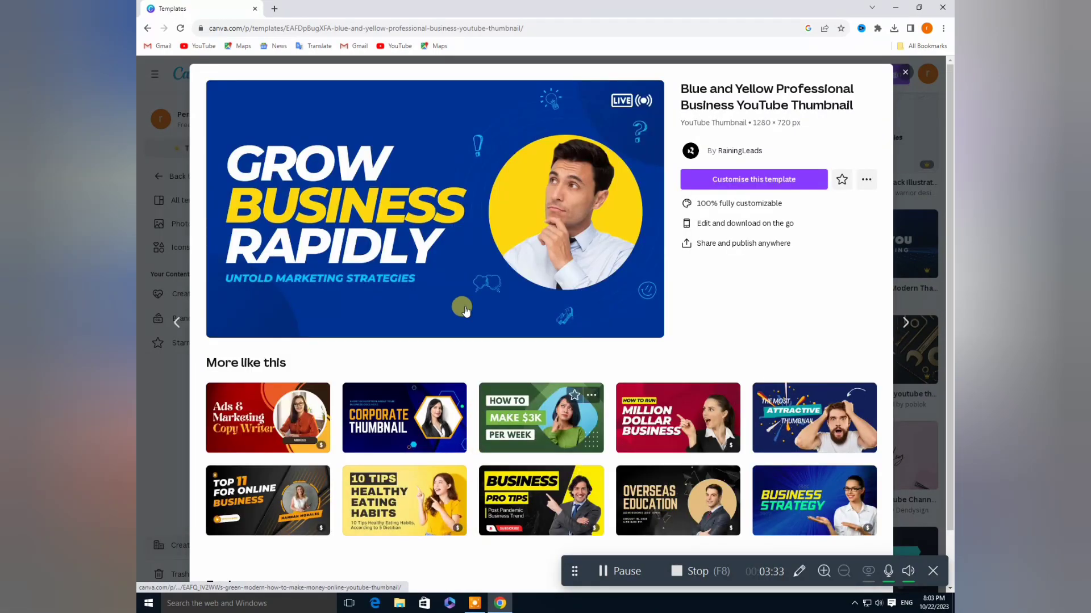
left_click(421, 243)
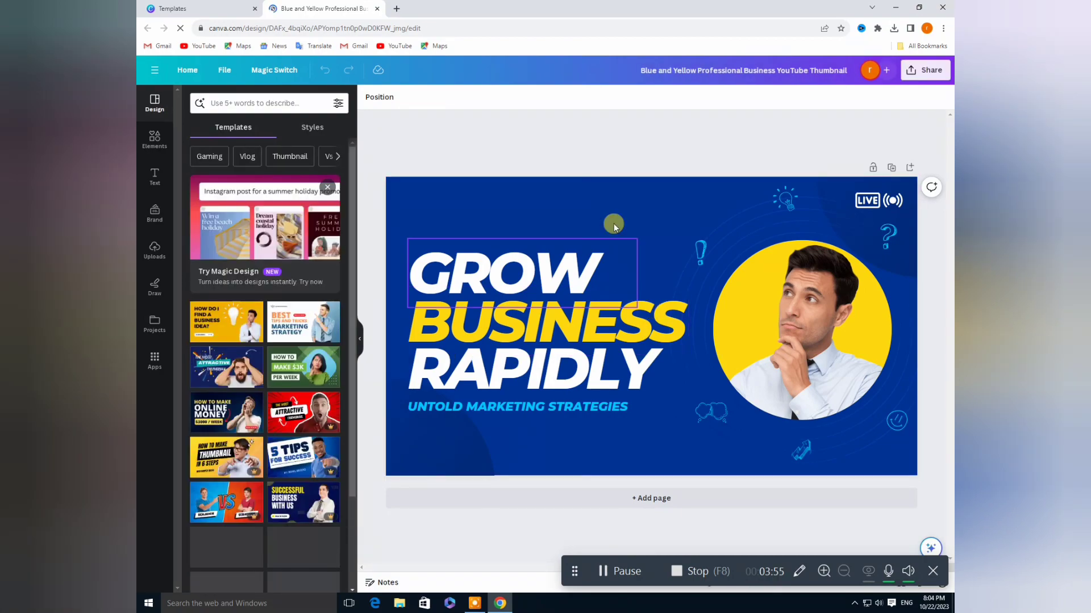
- Replace the browser's address text with the copied phrase "Professional HD Thumbnail Crate 5 minutes" without running a search
left_click(475, 30)
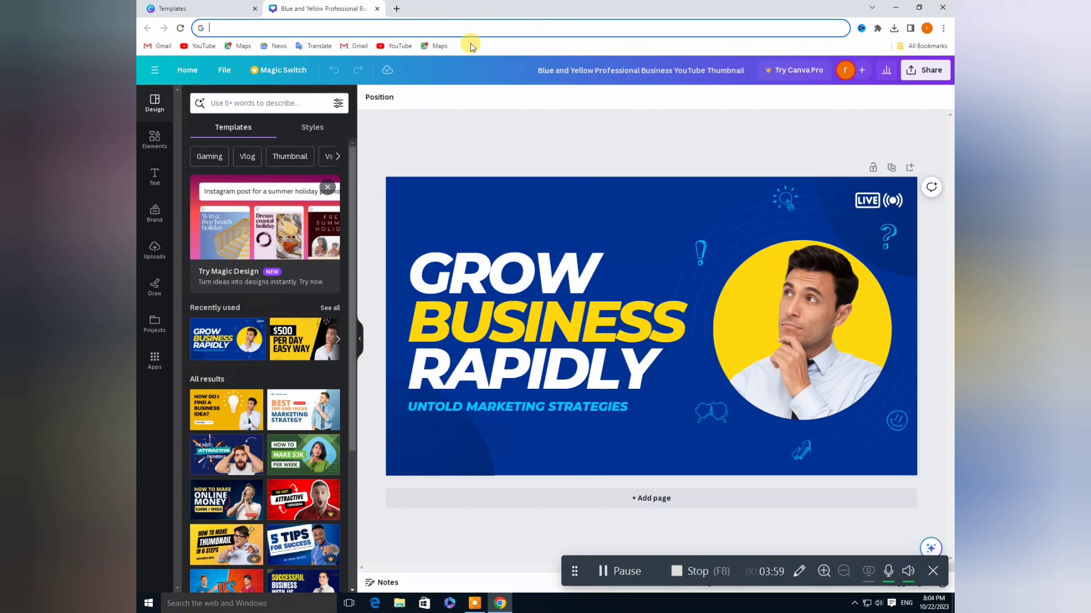
key("BackSpace")
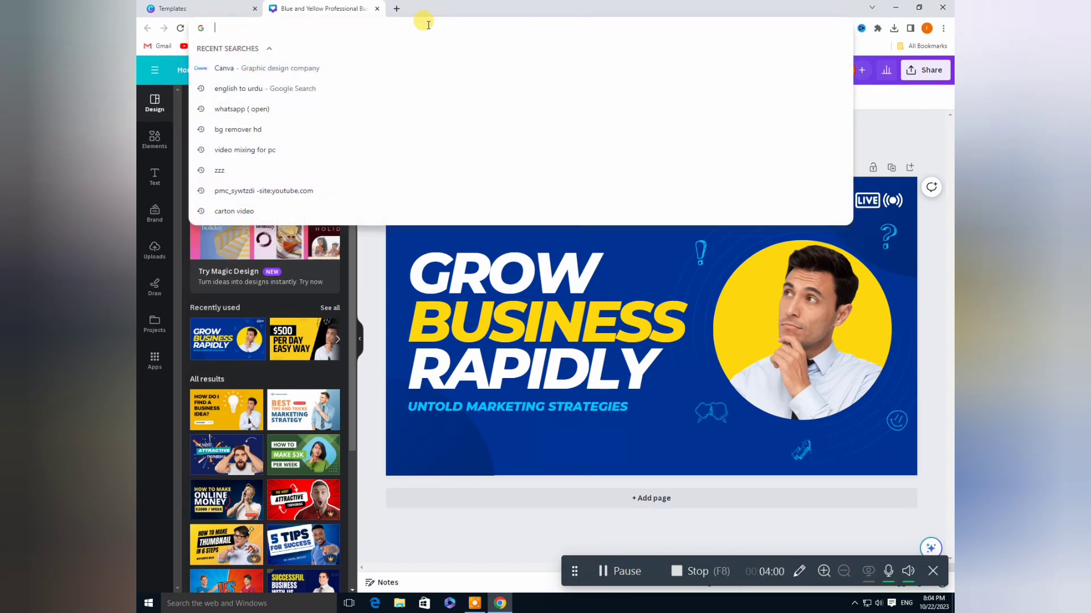
right_click(336, 27)
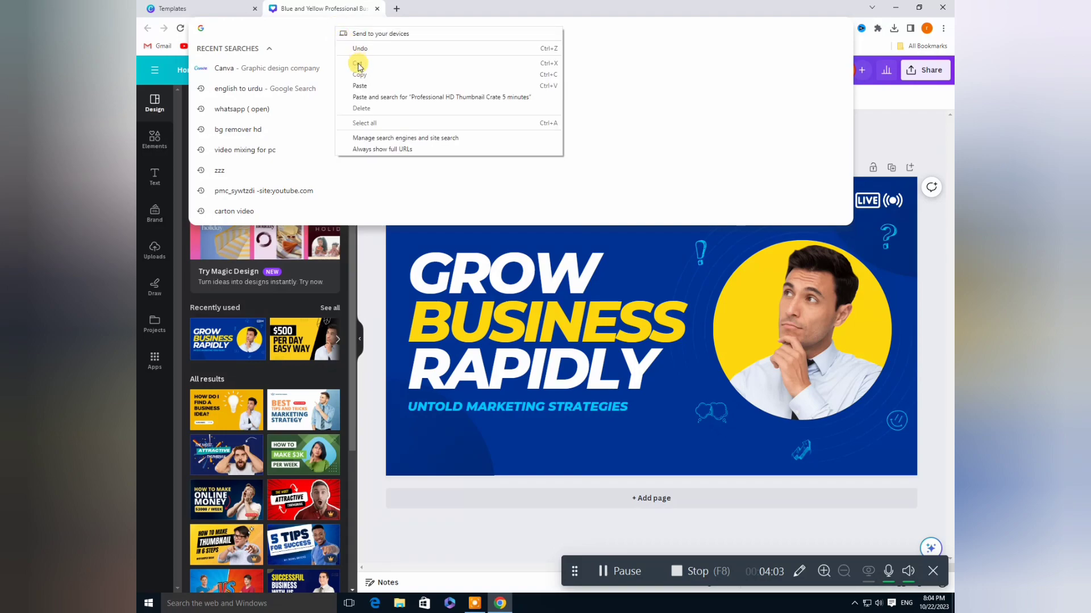
left_click(362, 86)
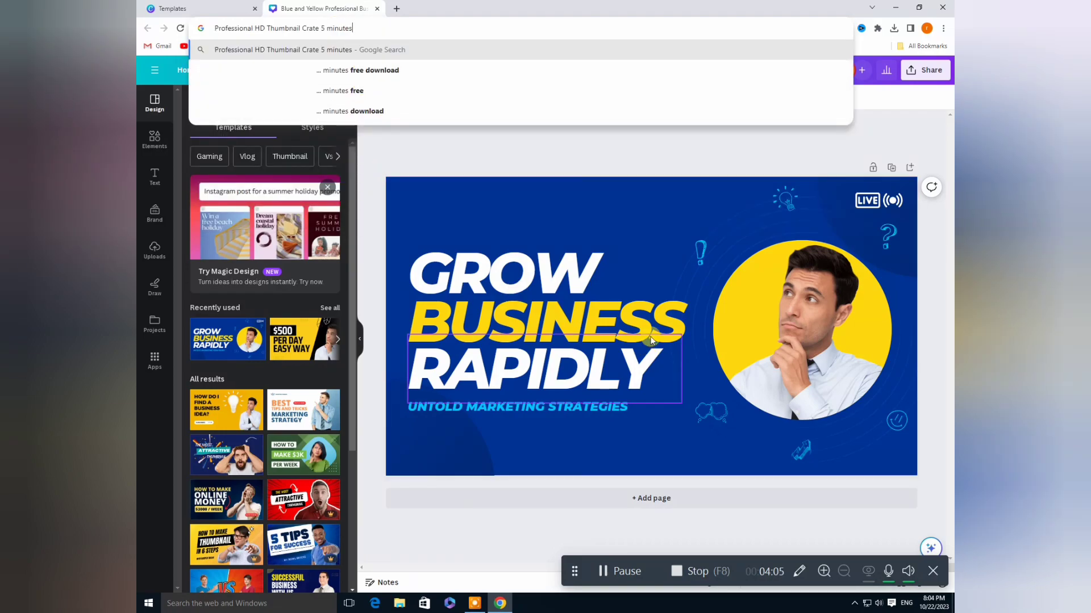
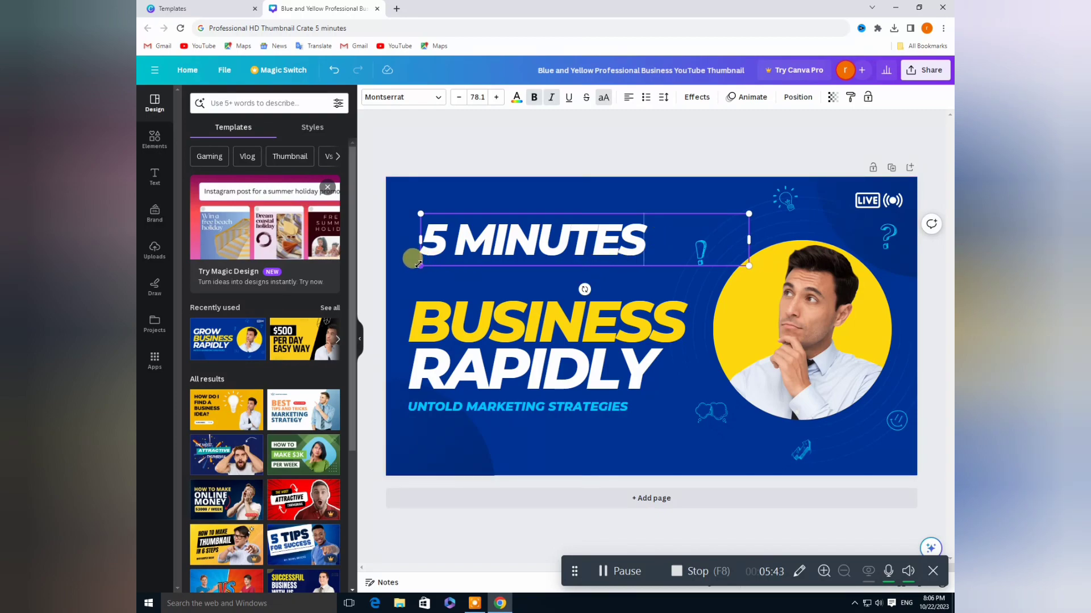
- Enlarge the "5 MINUTES" heading to a font size of about 84.1 by extending its text box outward
left_click_drag(419, 266, 396, 270)
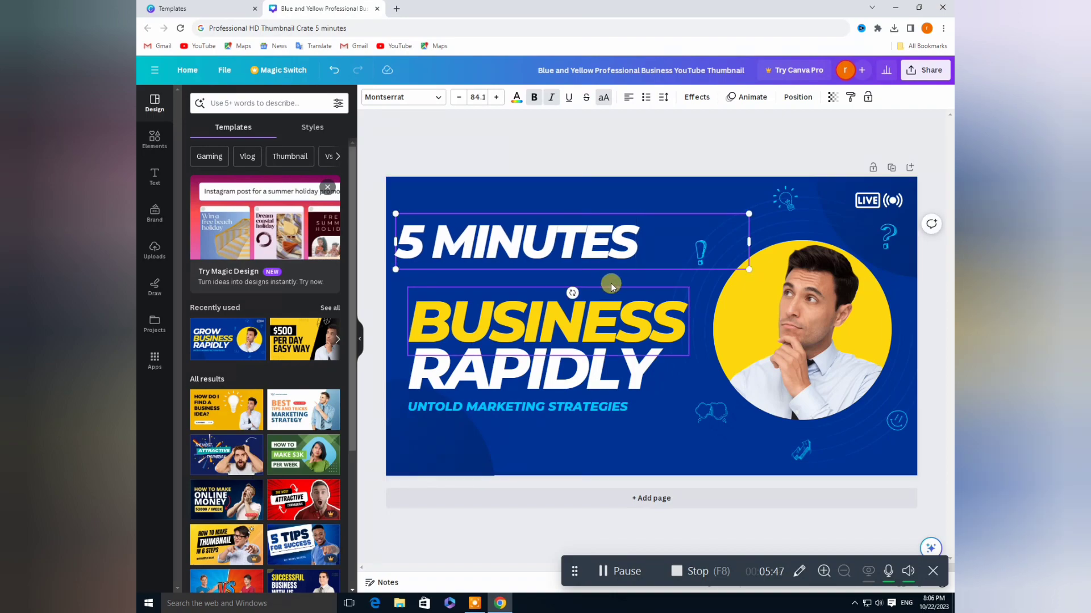
- Replace the yellow "BUSINESS" heading with "CRATE" and move it up and left, directly beneath "5 MINUTES"
left_click(685, 322)
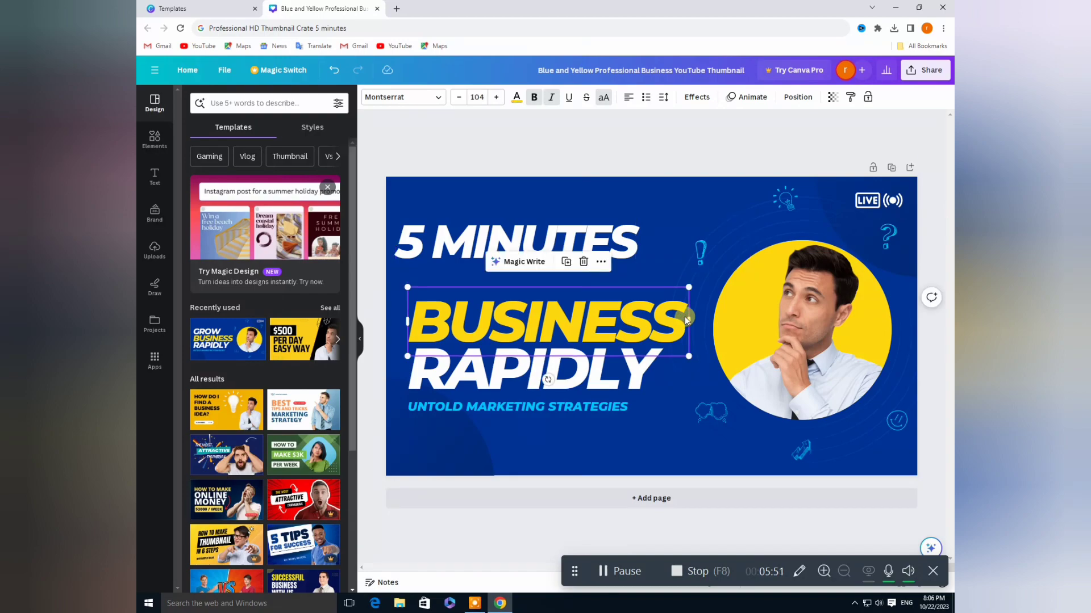
double_click(684, 315)
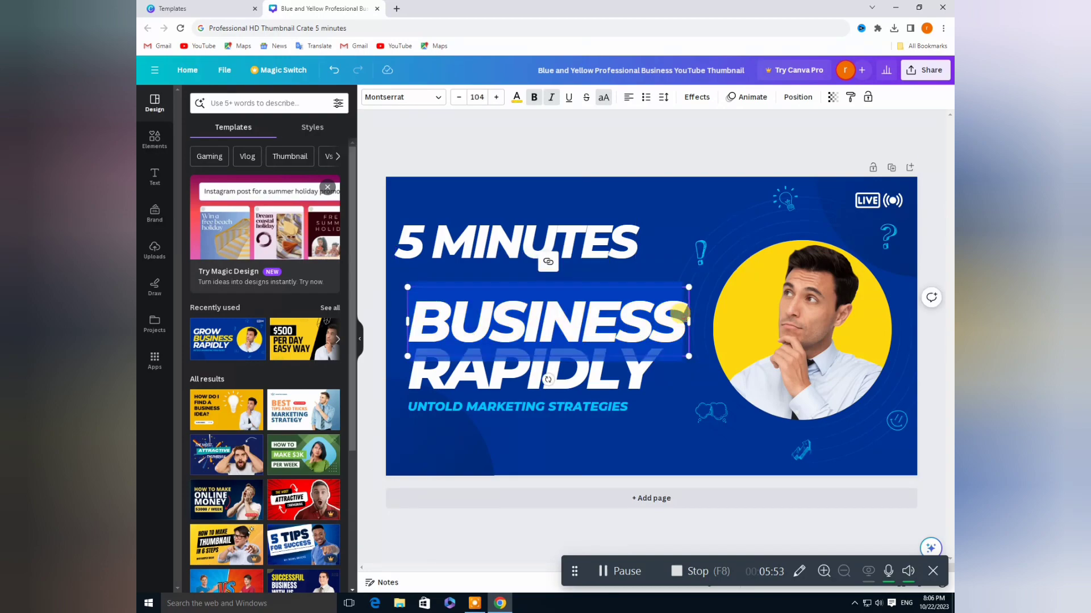
key("BackSpace")
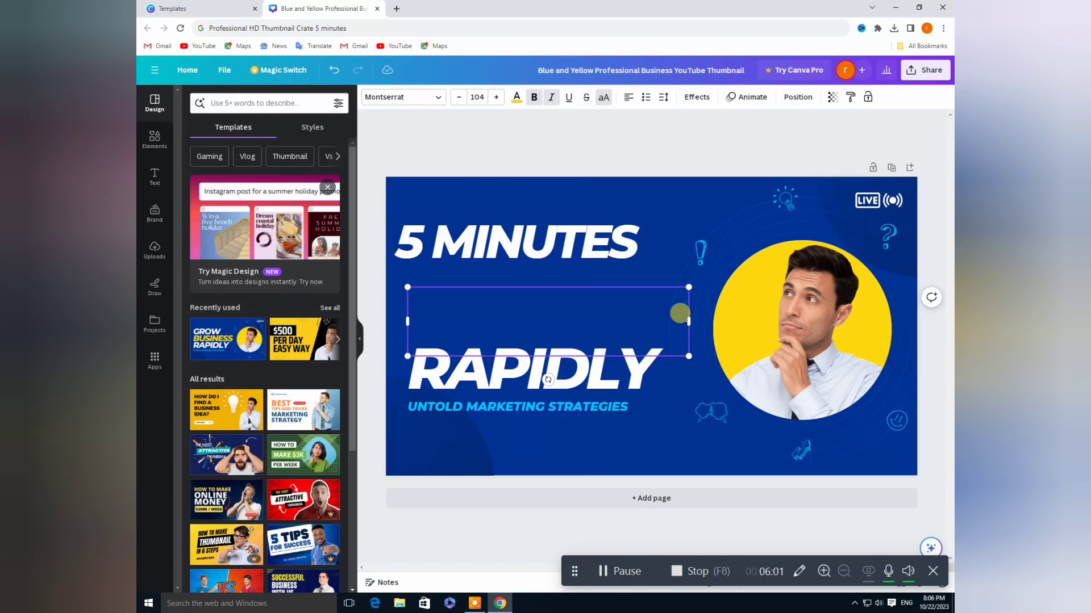
type("CA")
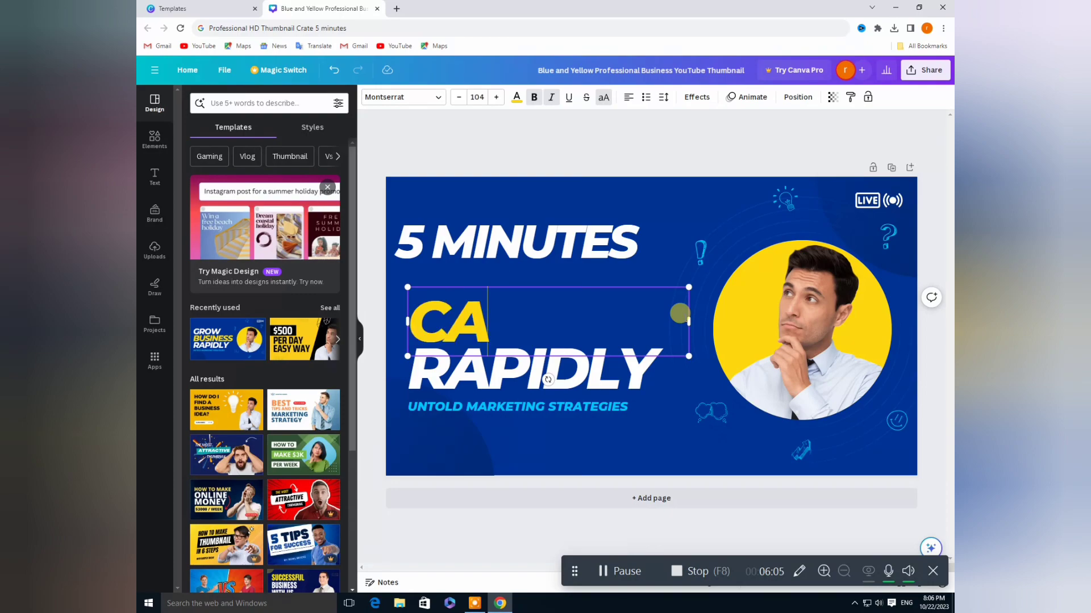
type("R")
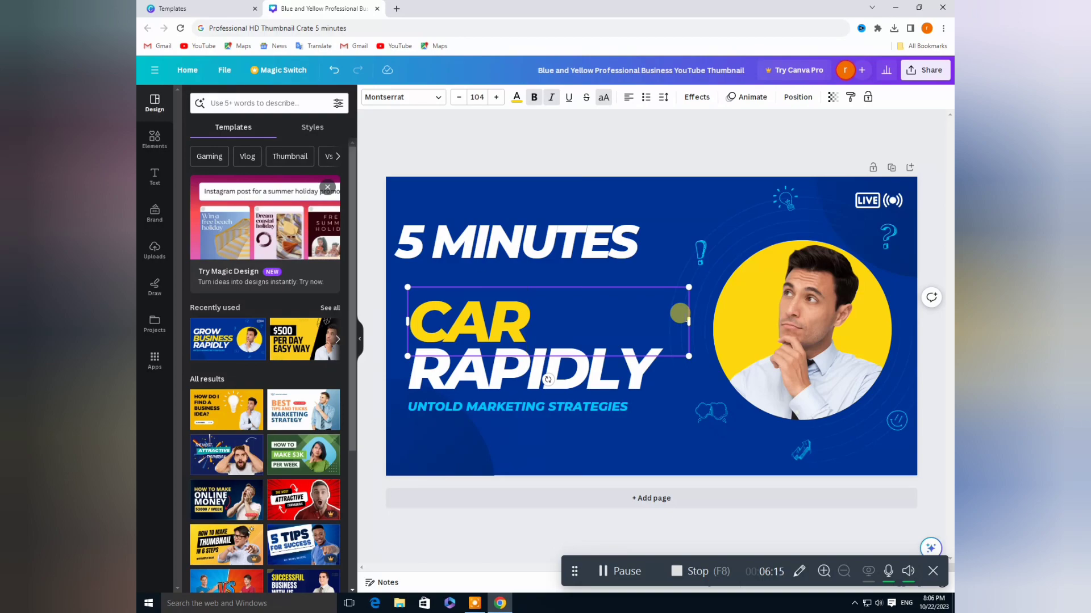
key("BackSpace")
key("BackSpace")
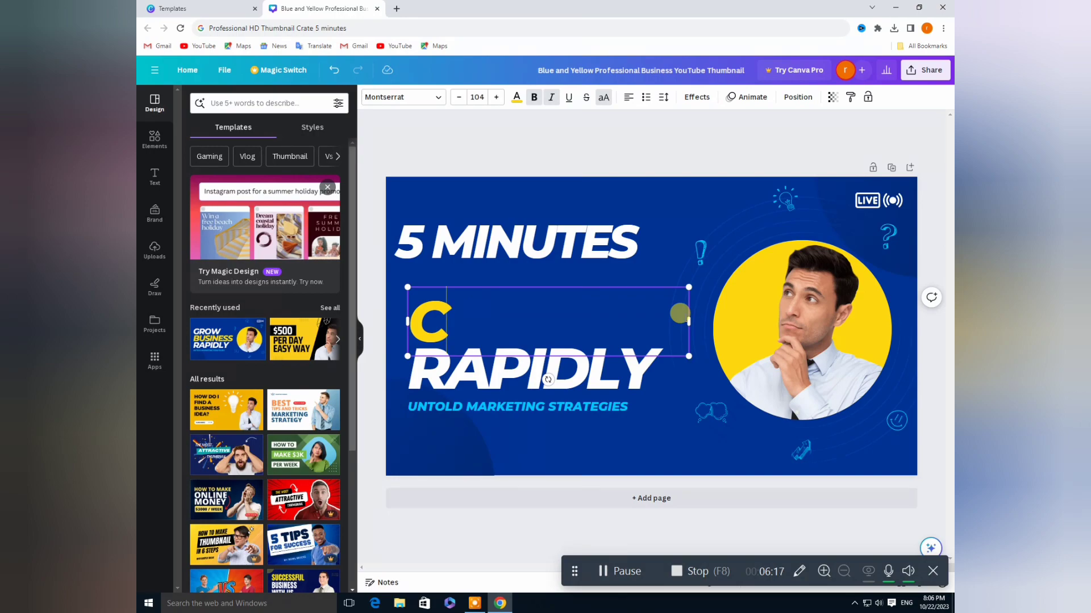
type("RATE")
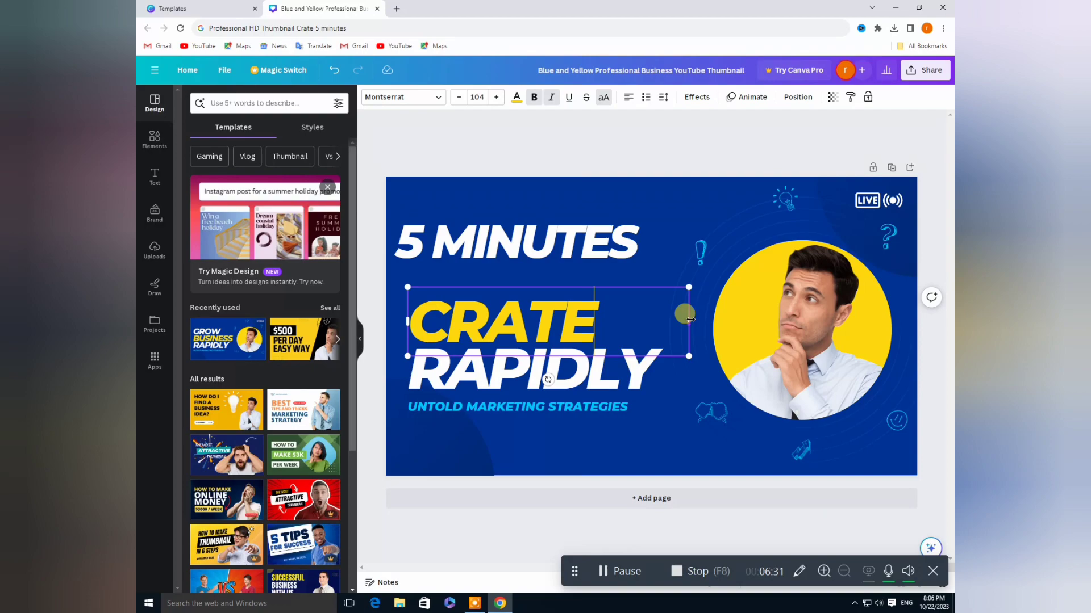
left_click_drag(689, 319, 695, 318)
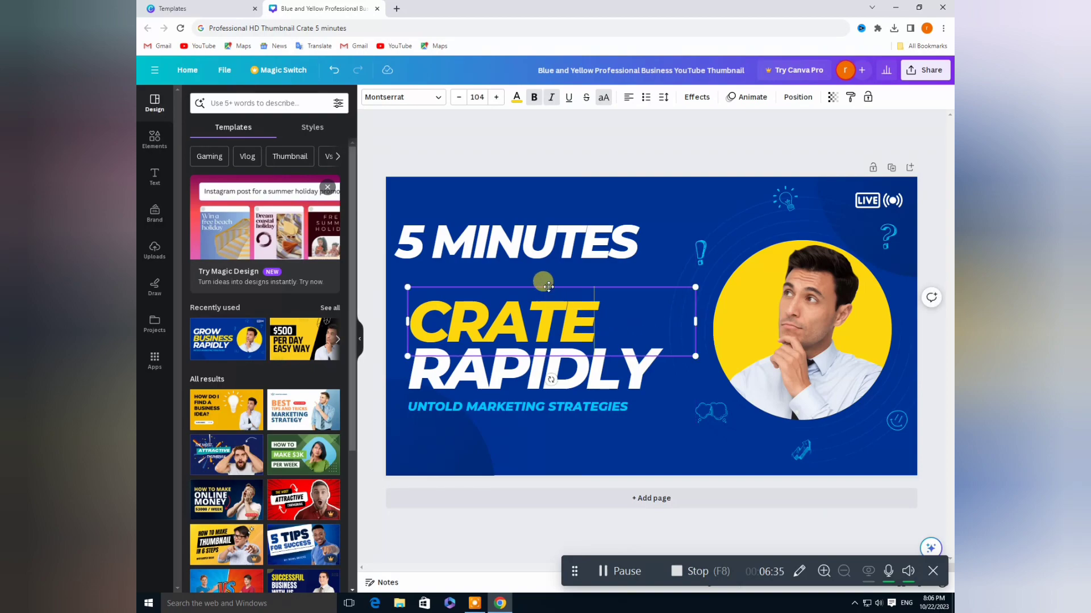
left_click_drag(544, 273, 534, 269)
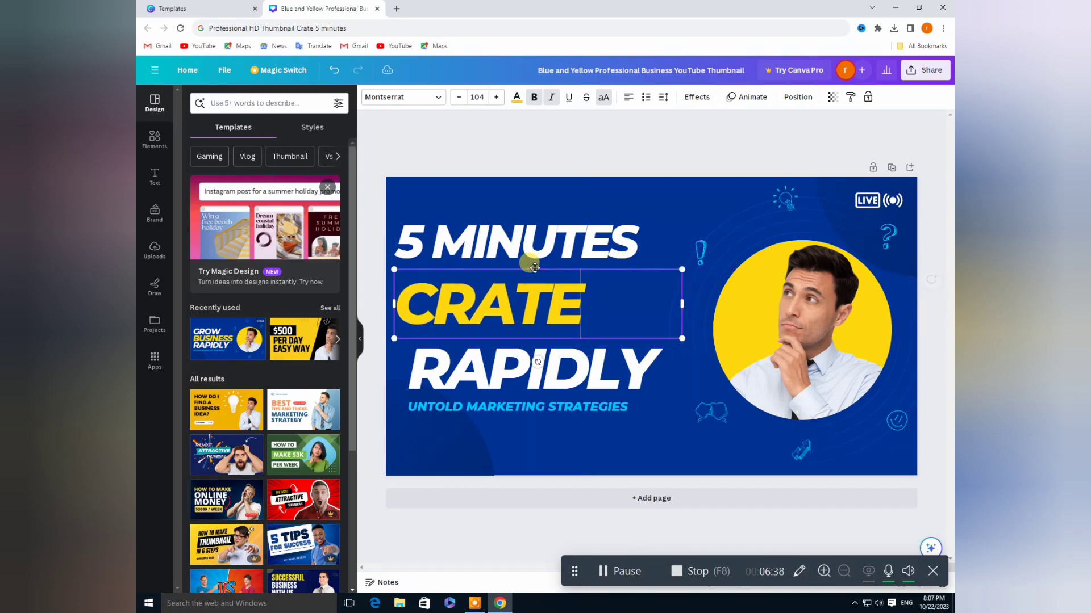
- Replace the "RAPIDLY" heading with "THUMBNAIL", widening its text box and shifting it up and left beneath "CRATE"
left_click(655, 377)
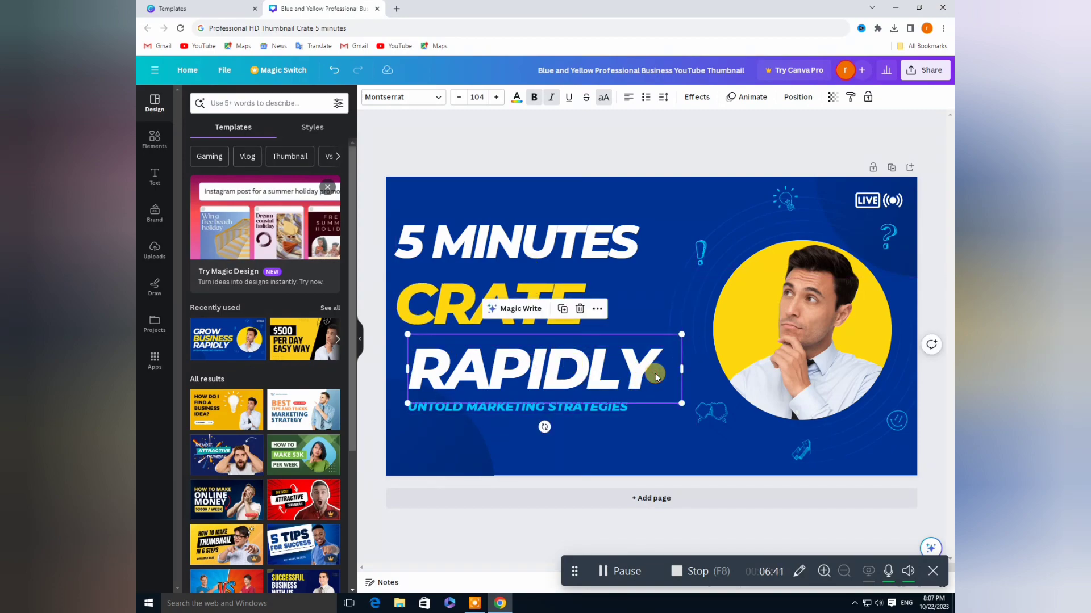
double_click(657, 368)
left_click(658, 366)
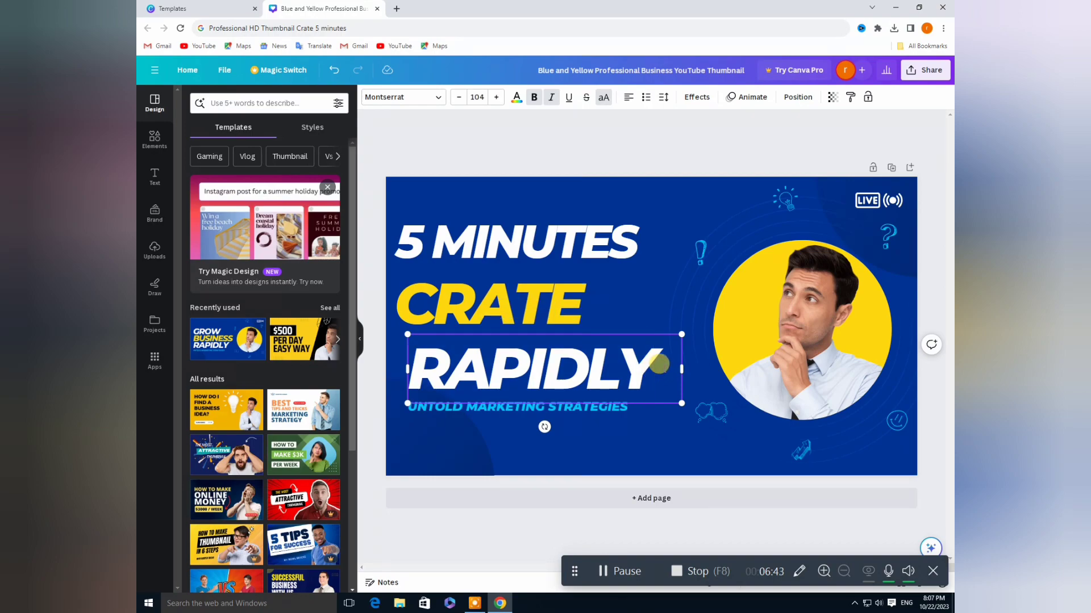
key("BackSpace")
key("BackSpace")
key("BackSpace")
key("BackSpace")
key("BackSpace")
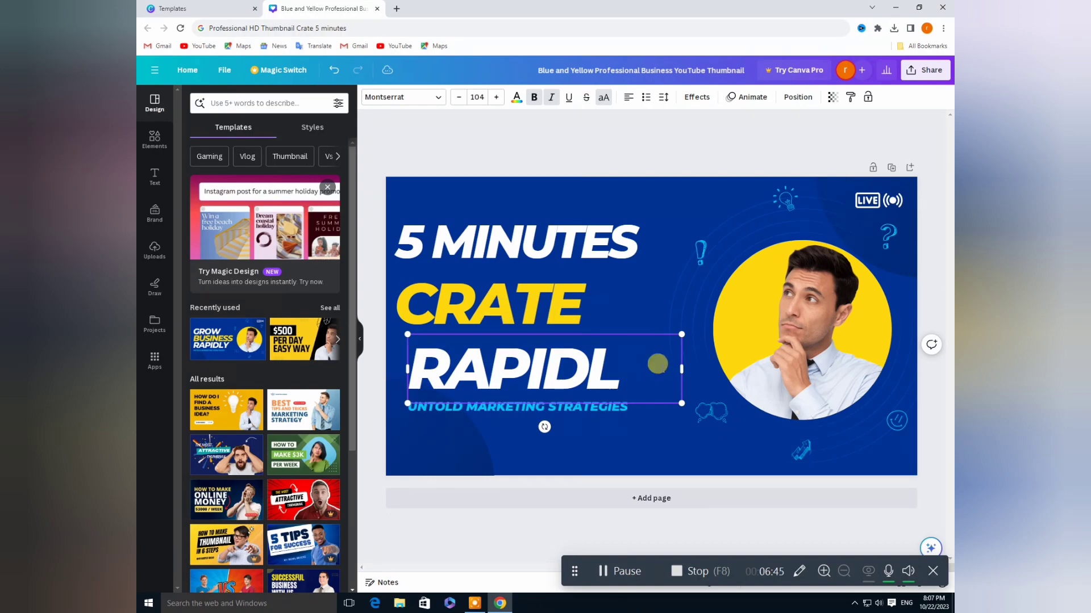
key("BackSpace")
key("BackSpace")
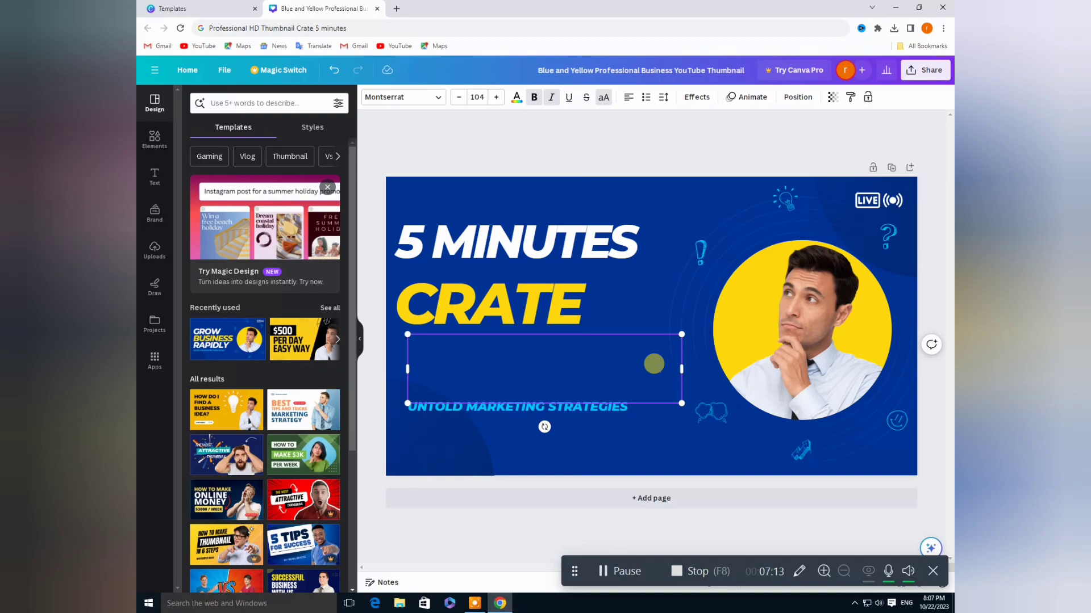
type("T")
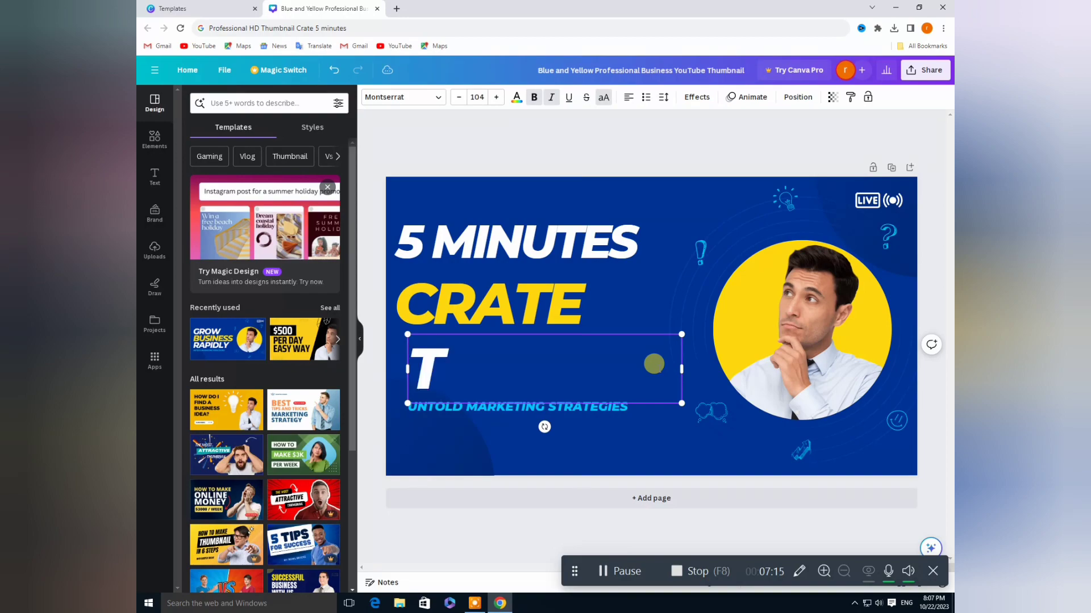
type("H")
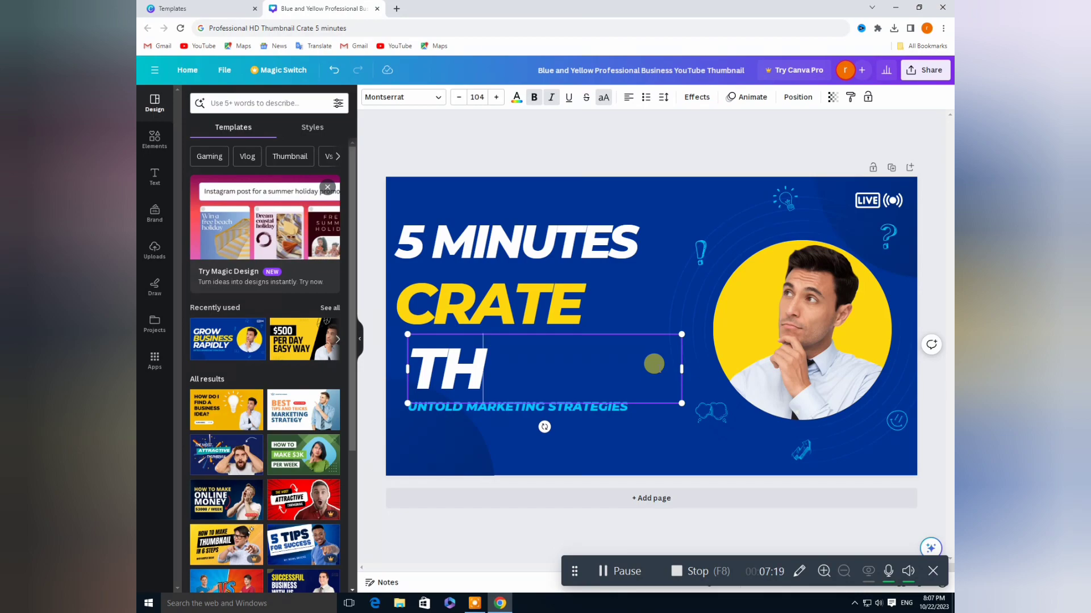
type("U")
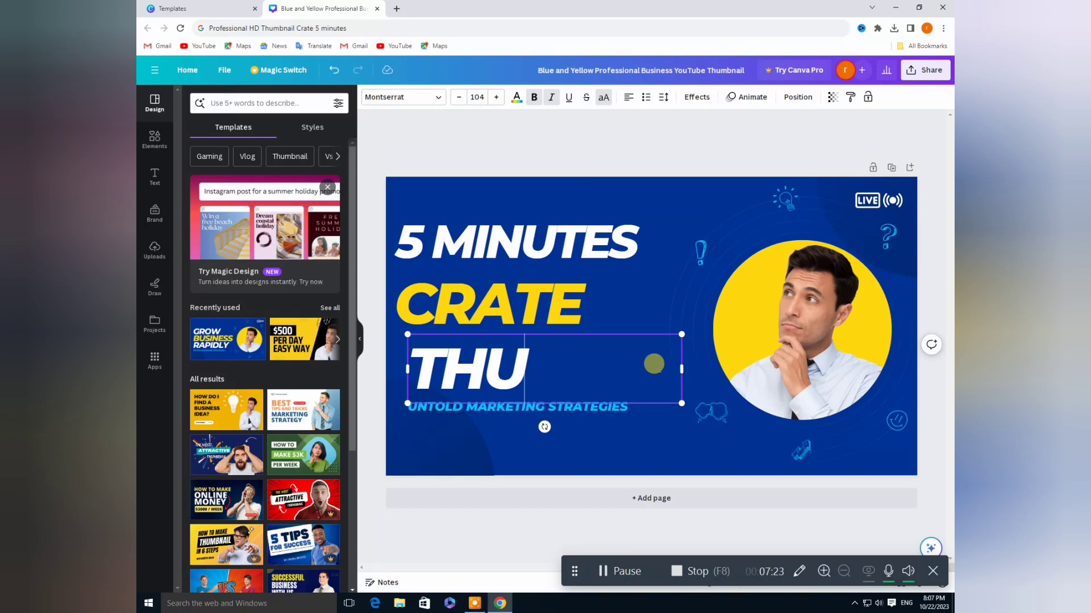
type("M")
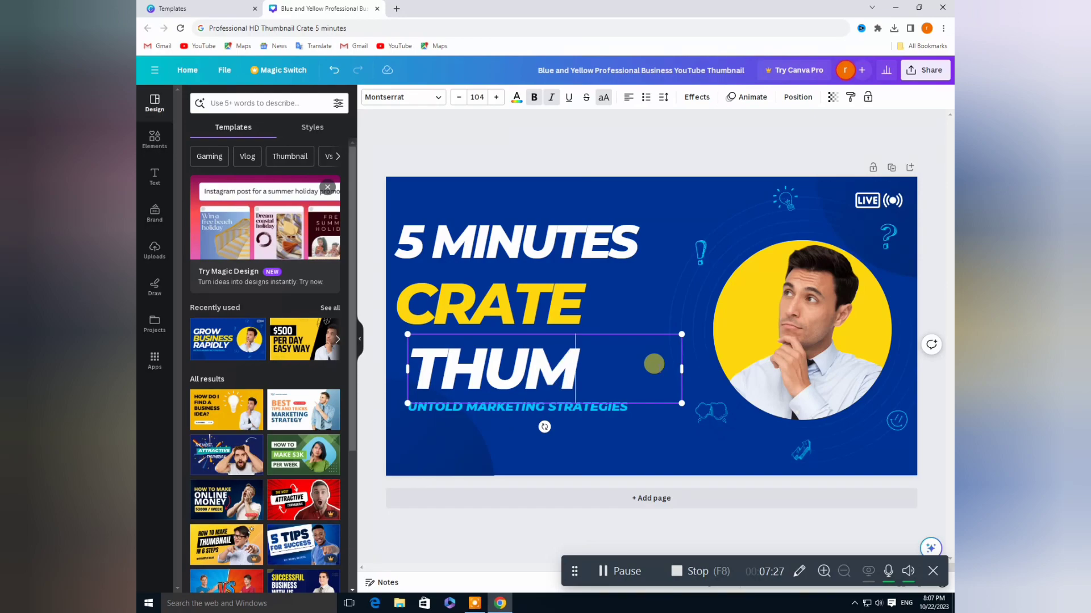
type("B")
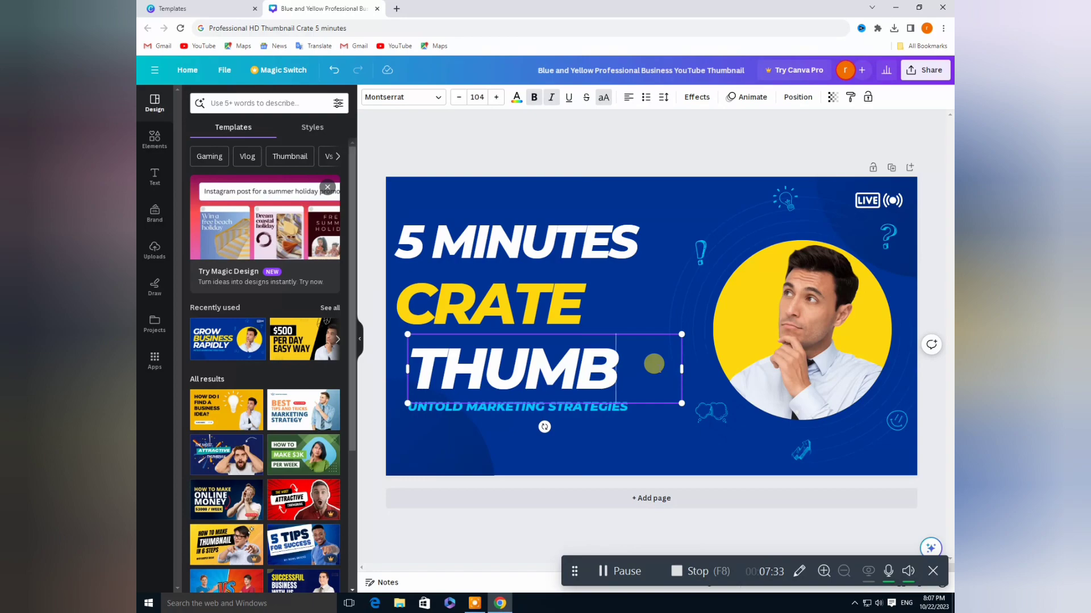
type("NA")
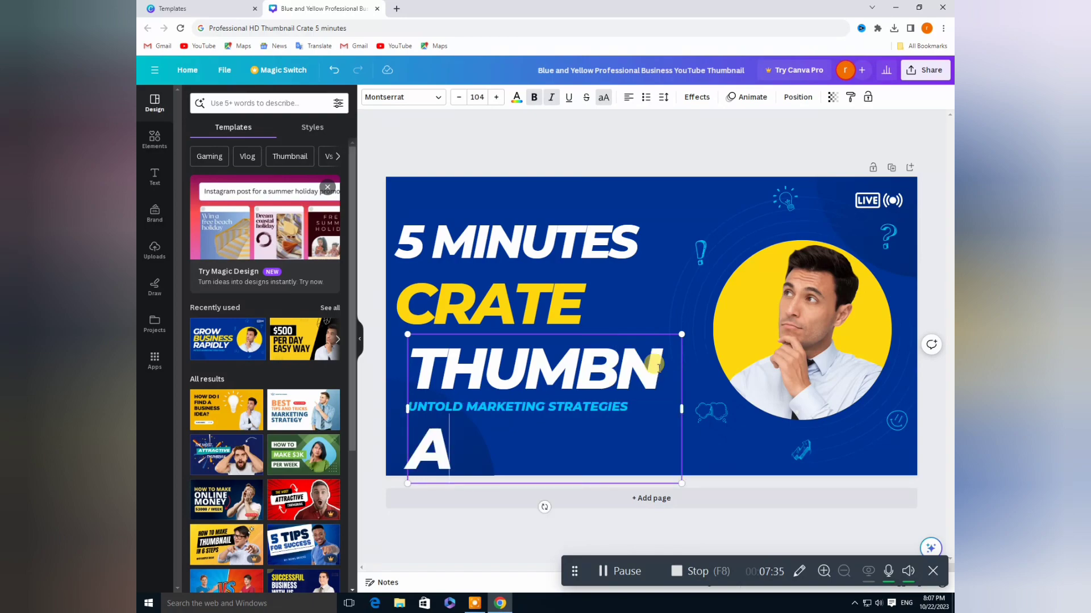
type("IL")
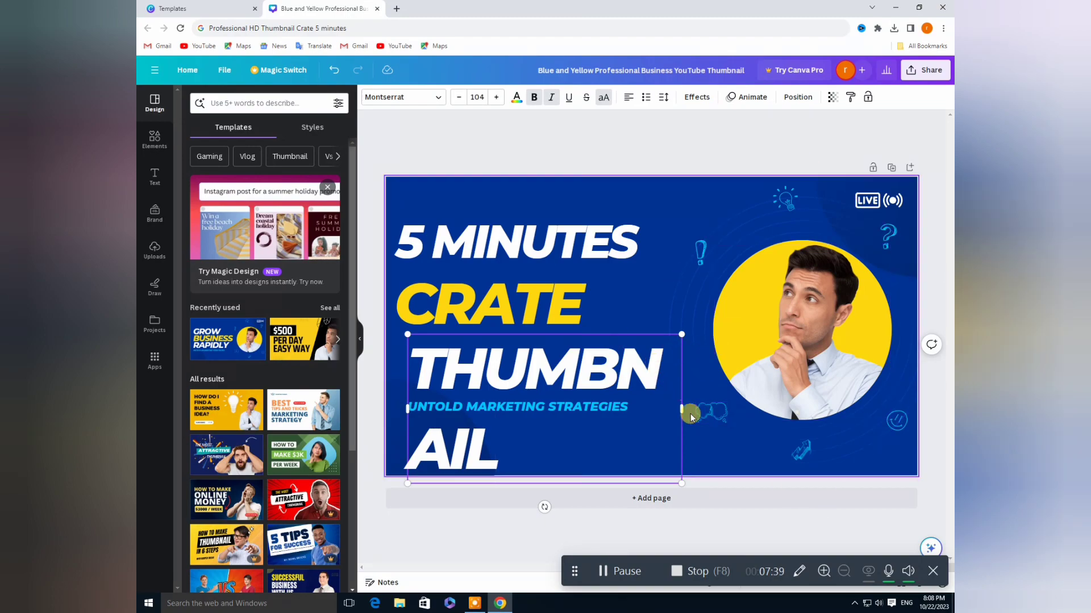
left_click_drag(682, 409, 721, 380)
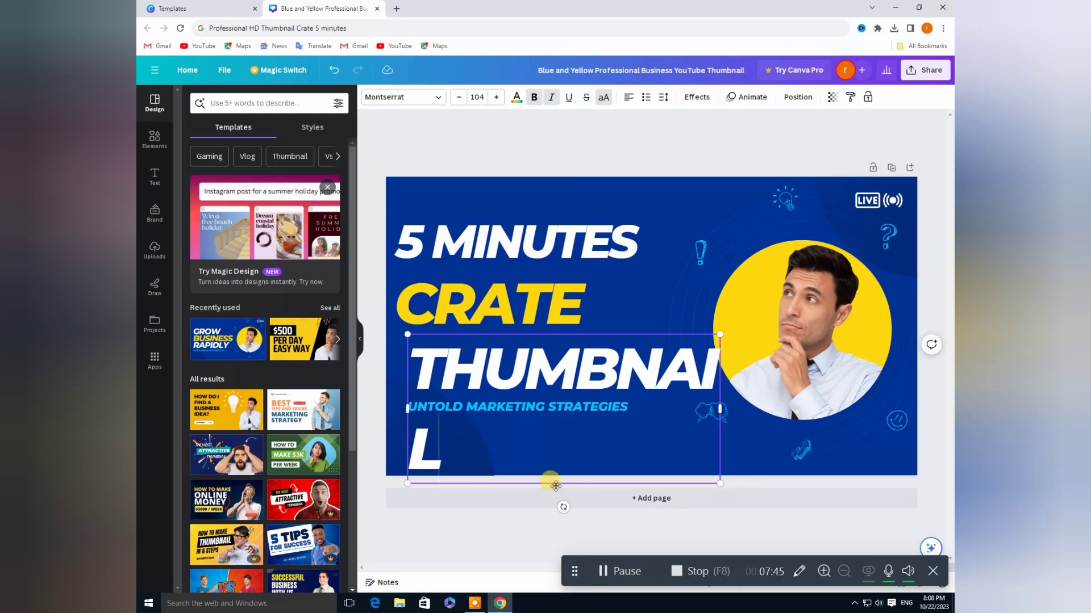
left_click_drag(555, 486, 537, 470)
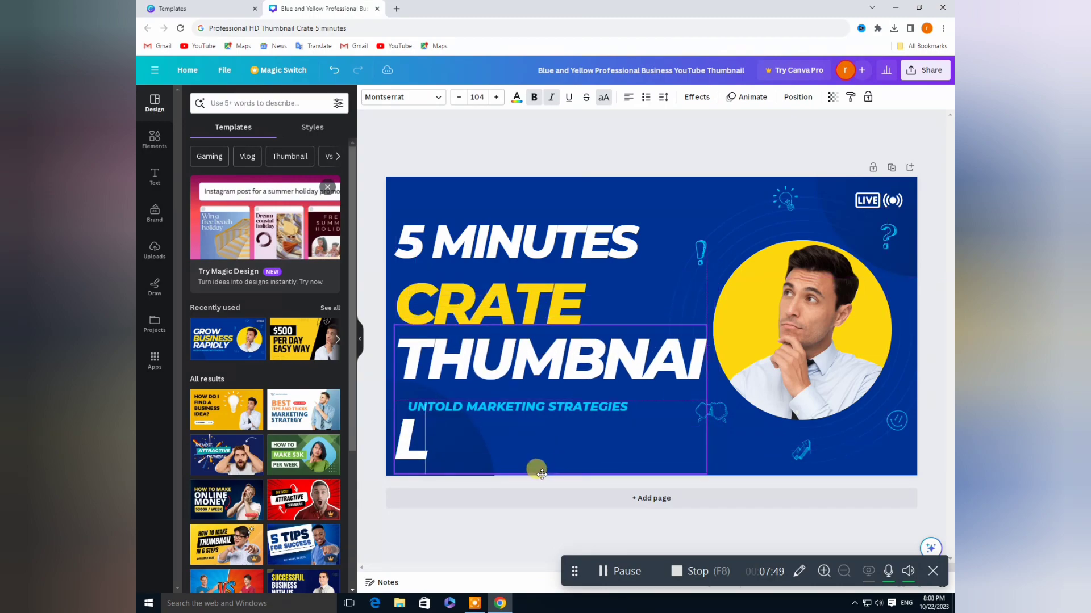
- Move the "5 MINUTES" and "CRATE" headings up and to the right, and raise "THUMBNAIL" closer beneath them
left_click_drag(513, 238, 604, 202)
left_click(511, 292)
left_click_drag(514, 298, 573, 270)
left_click(520, 360)
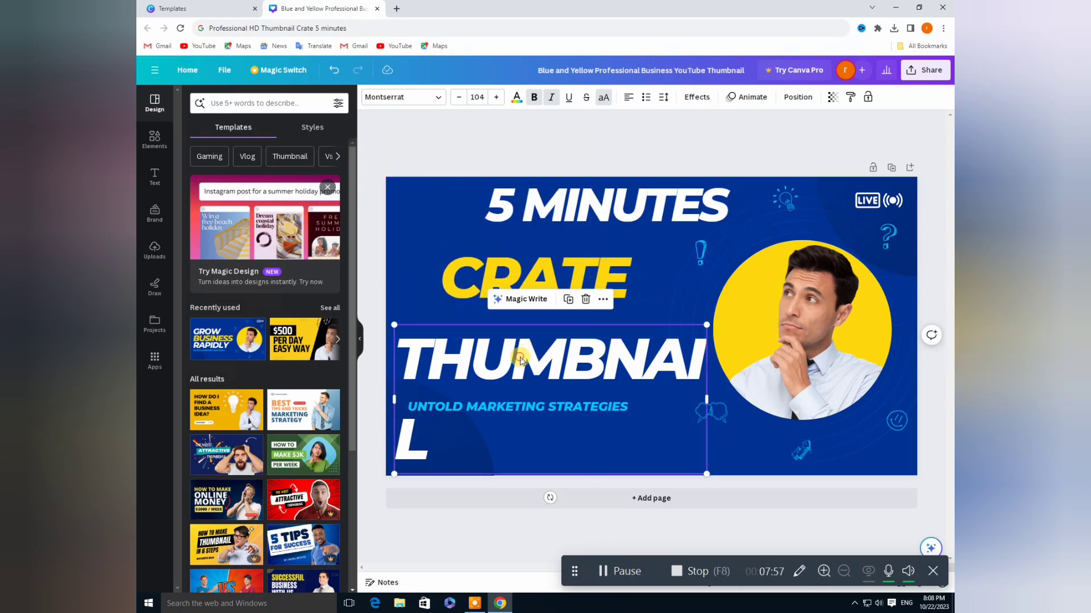
left_click_drag(521, 359, 520, 339)
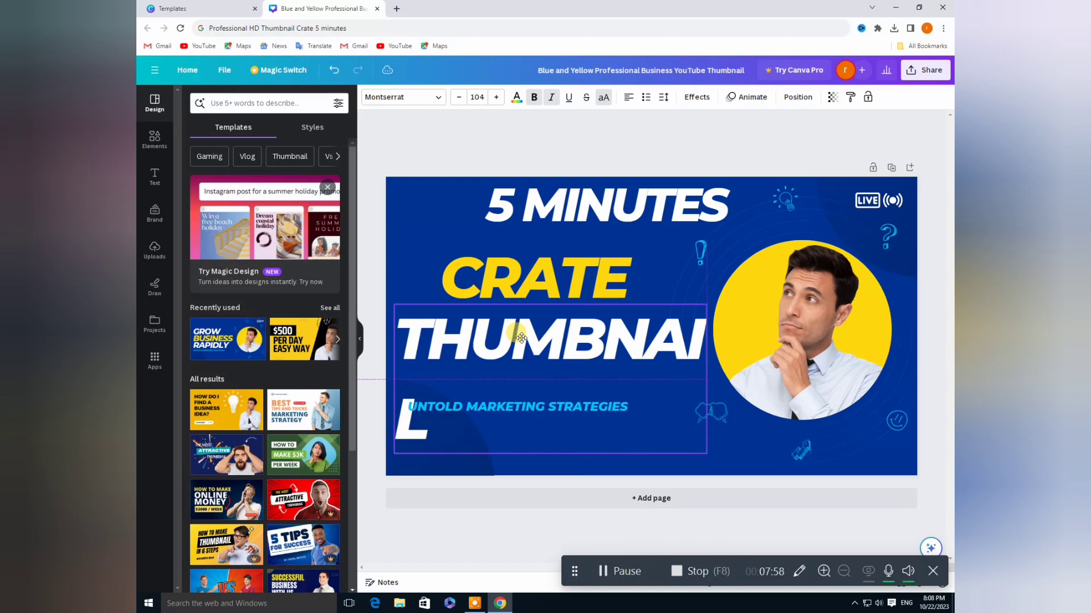
- Move the "UNTOLD MARKETING STRATEGIES" subtitle to the design's lower-right corner and widen the "THUMBNAIL" text box to fit the word on one line
left_click(509, 407)
left_click_drag(508, 407, 790, 461)
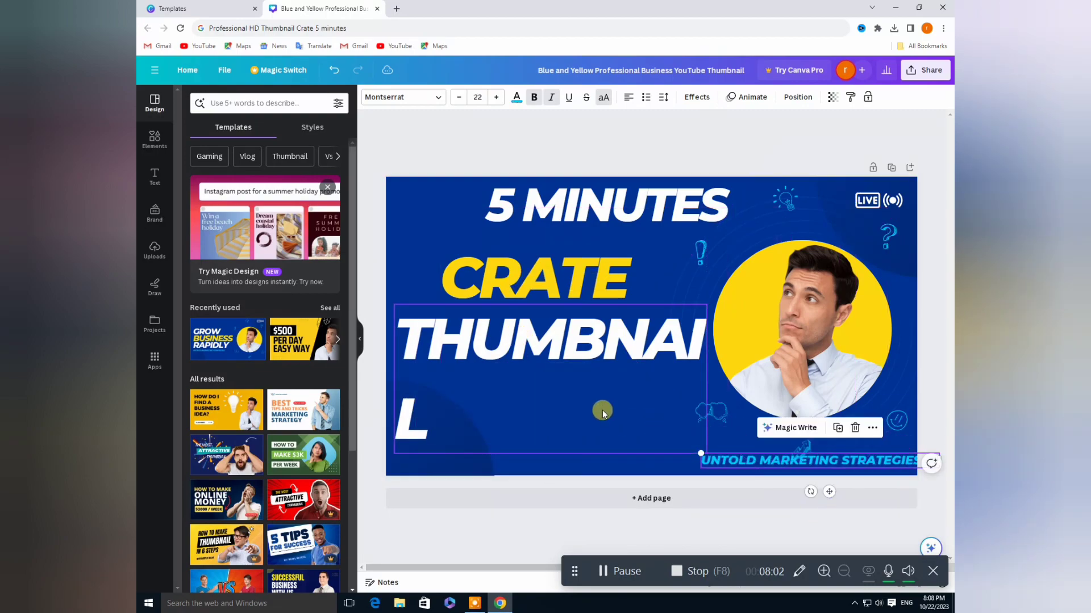
left_click(706, 433)
mouse_move(707, 433)
left_mouse_down()
mouse_move(722, 423)
mouse_move(695, 416)
mouse_move(703, 412)
left_mouse_up()
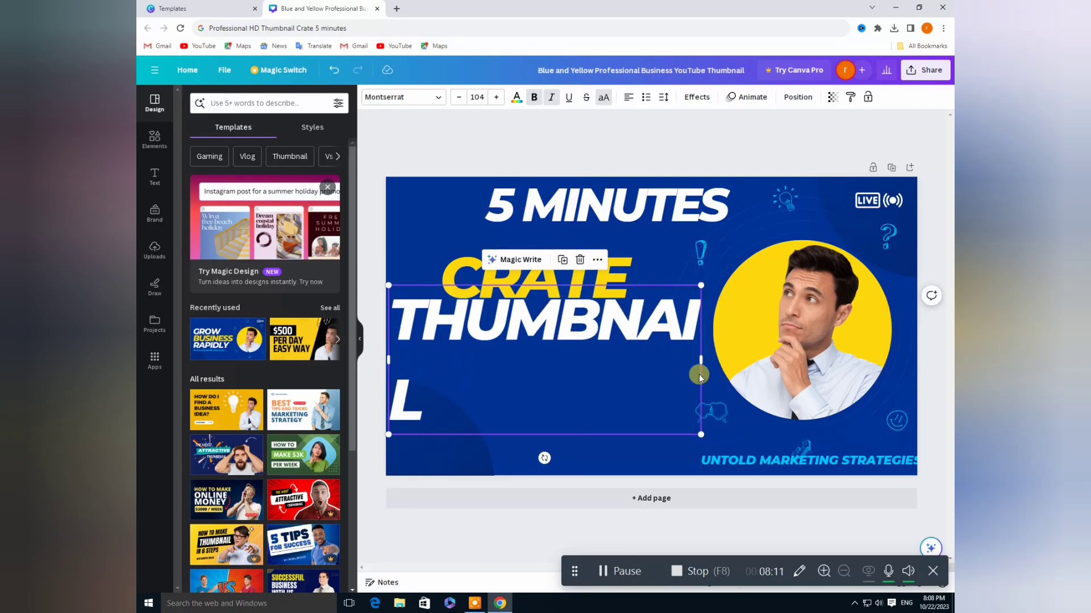
left_click_drag(701, 359, 743, 347)
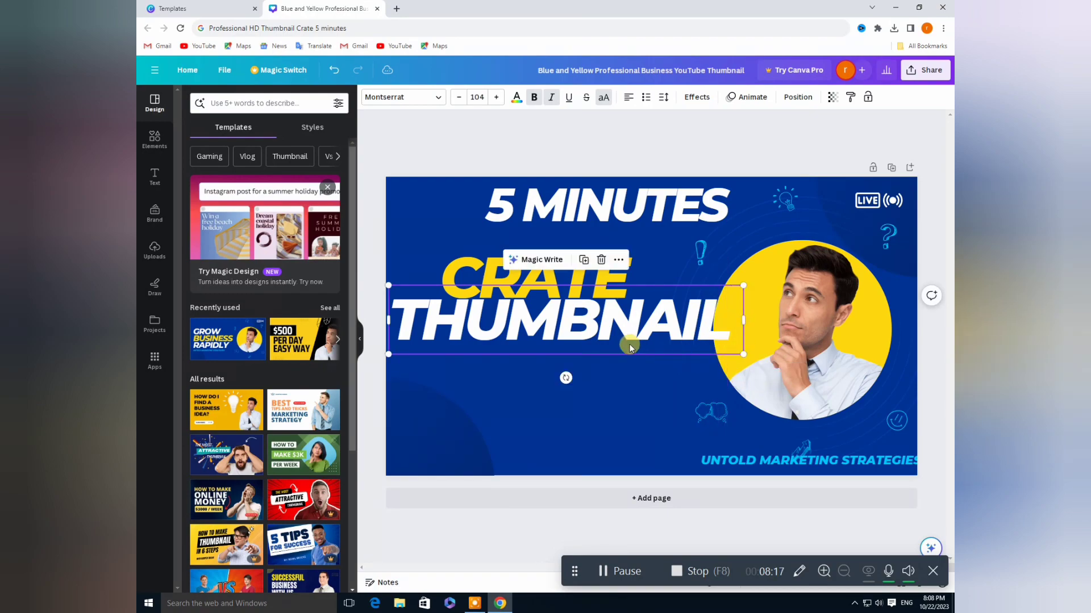
- Reorder the three headings with "THUMBNAIL" at the top of the design, "CRATE" in the middle and "5 MINUTES" below it
left_click_drag(629, 346, 626, 266)
left_click_drag(549, 294, 528, 401)
left_click_drag(562, 249, 561, 282)
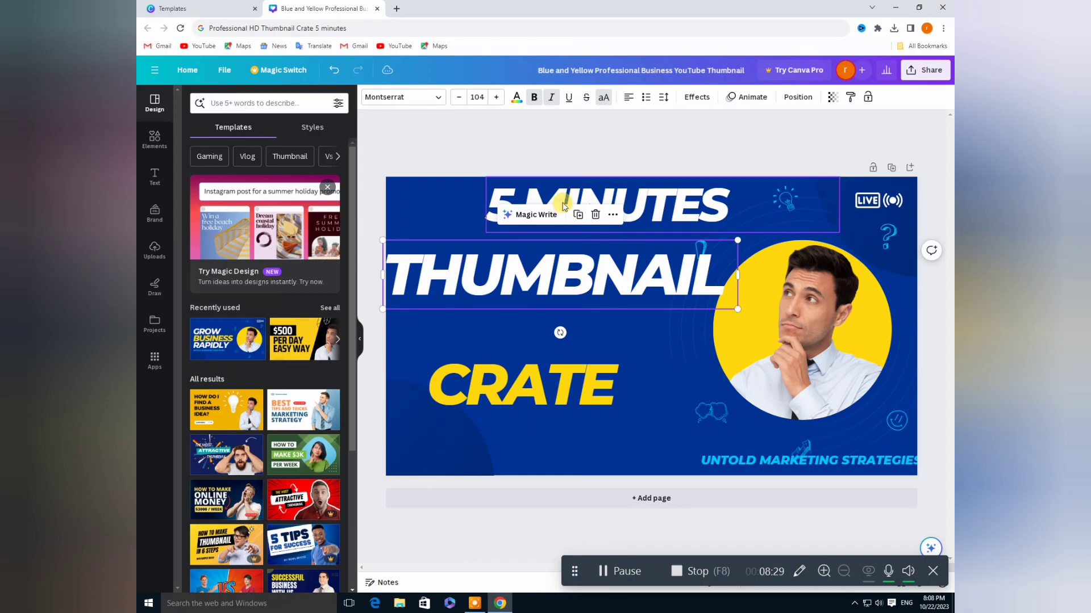
left_click_drag(566, 194, 494, 344)
left_click_drag(510, 282, 529, 228)
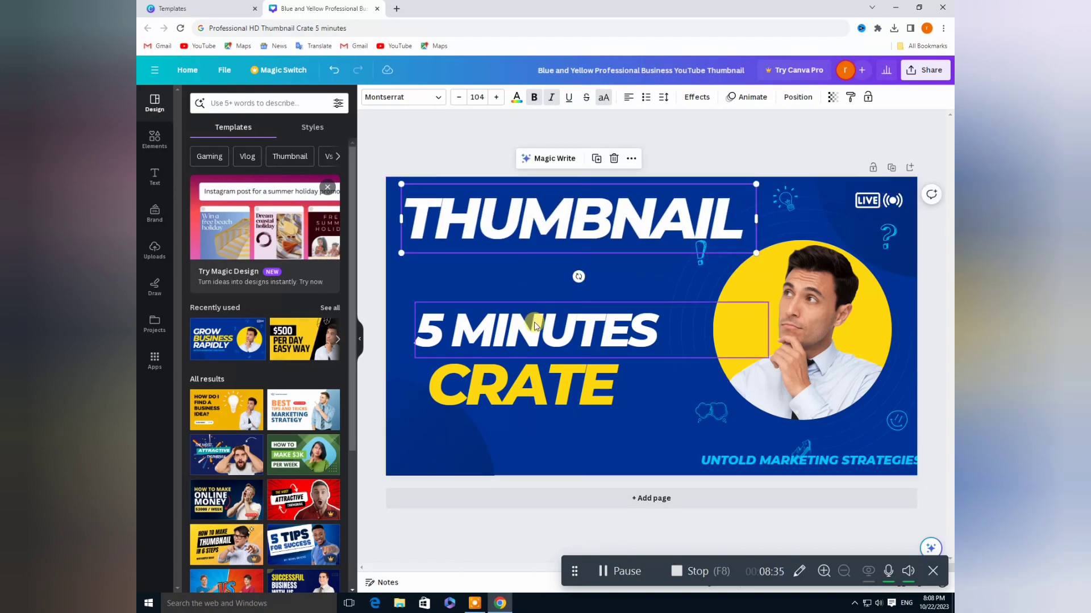
left_click_drag(539, 341, 535, 430)
left_click_drag(522, 391, 526, 297)
left_click_drag(515, 432, 519, 372)
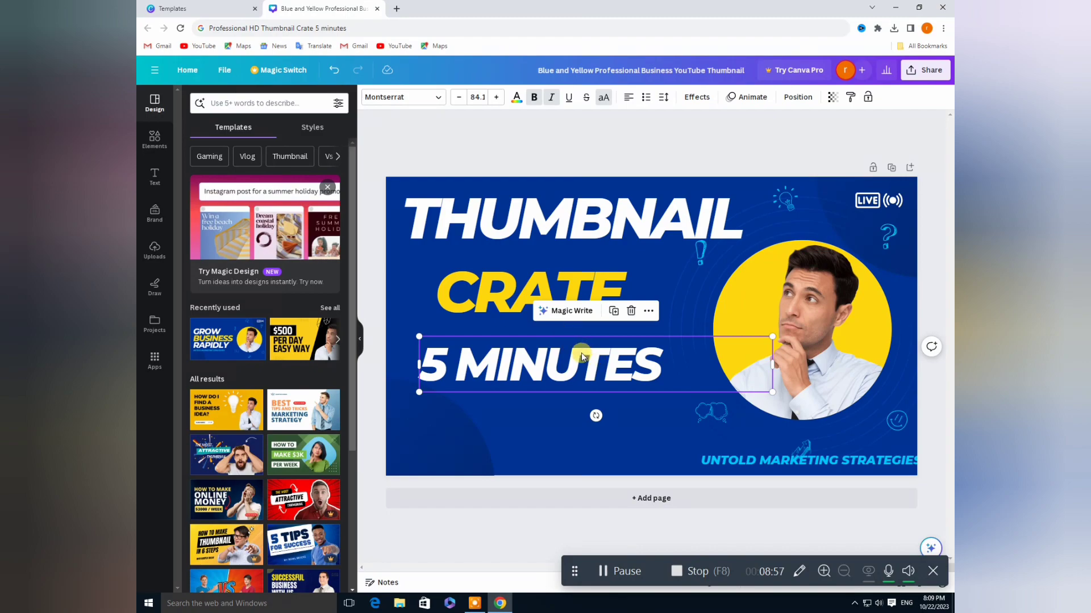
- Shift "5 MINUTES" towards the design's left edge, enlarge it to a font size of about 96.6 and nudge it slightly up
left_click_drag(582, 358, 558, 357)
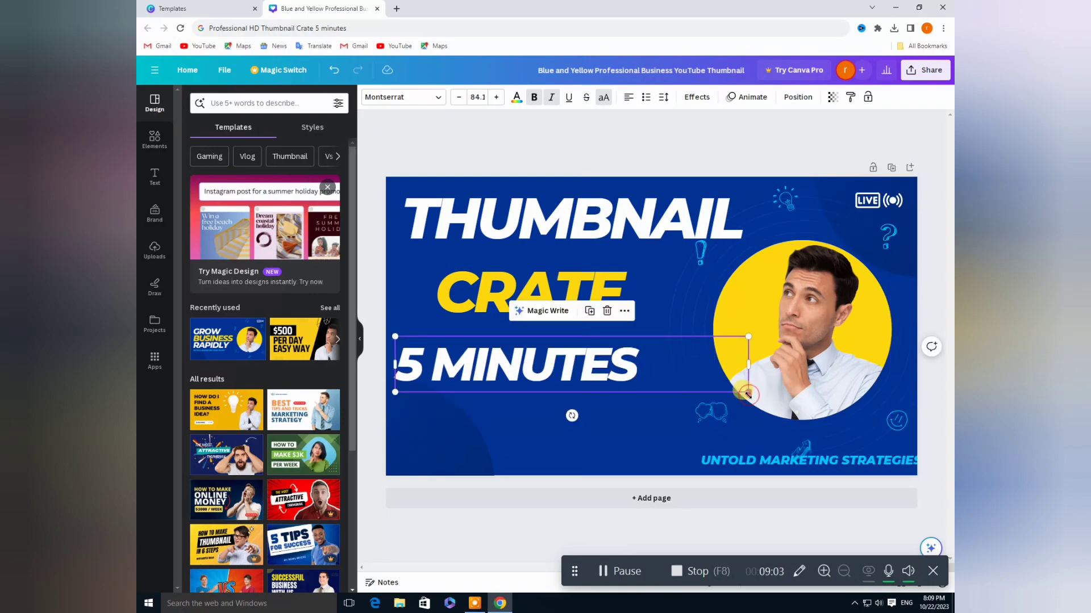
left_click_drag(748, 393, 800, 400)
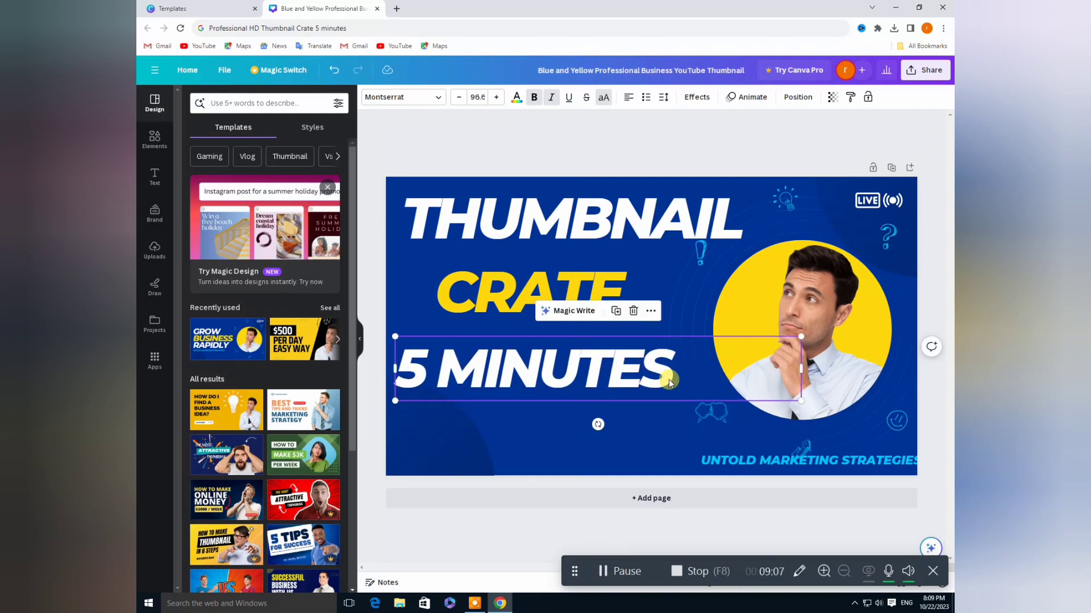
left_click_drag(676, 376, 677, 368)
left_click(688, 293)
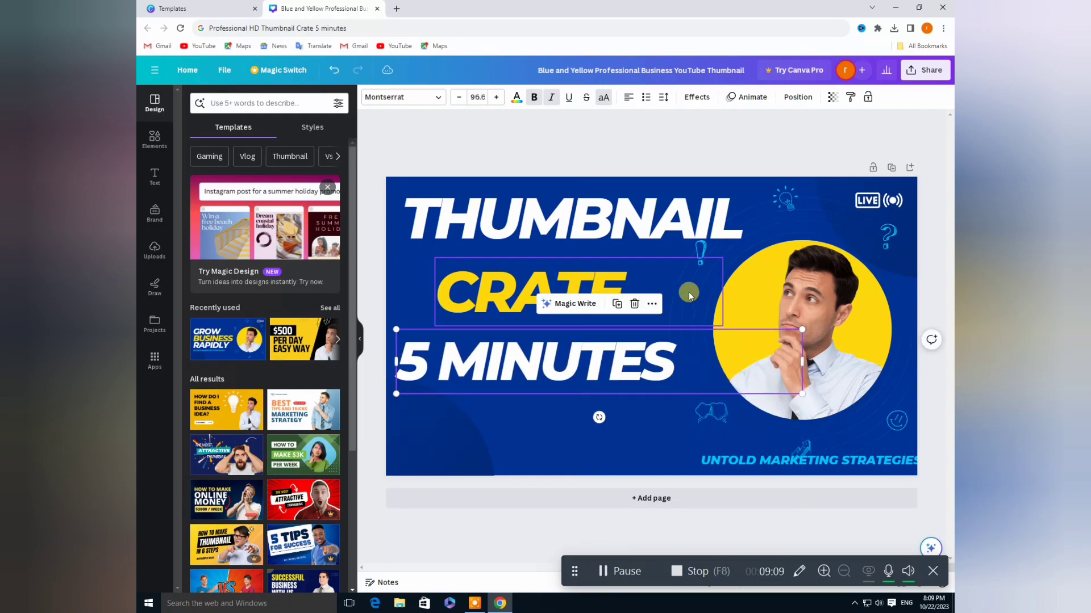
- Delete the "UNTOLD MARKETING STRATEGIES" subtitle from the design's lower-right corner
left_click(664, 439)
left_click(771, 457)
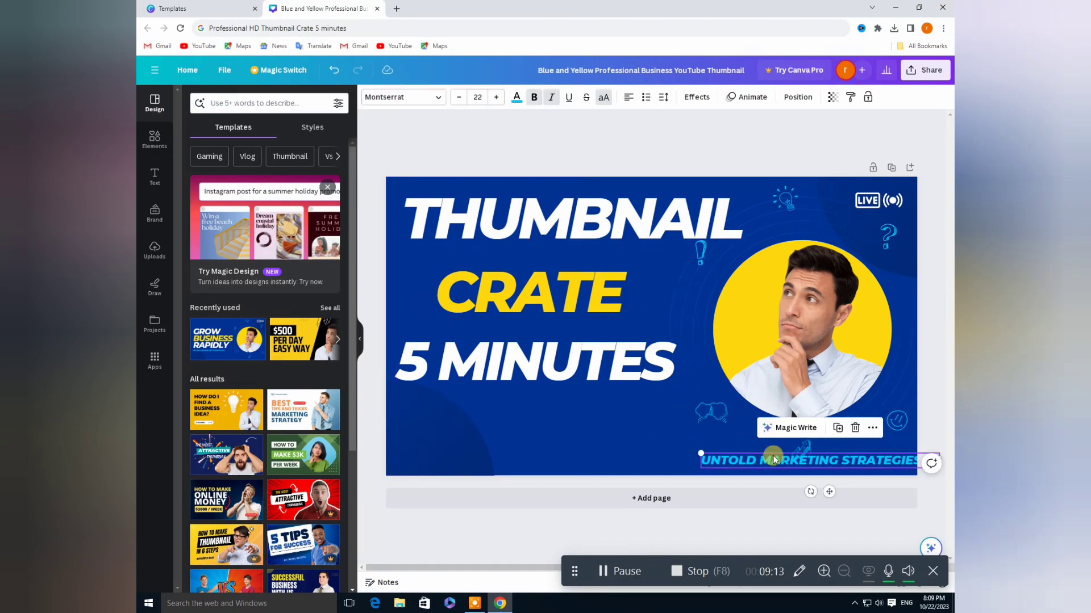
left_click(855, 427)
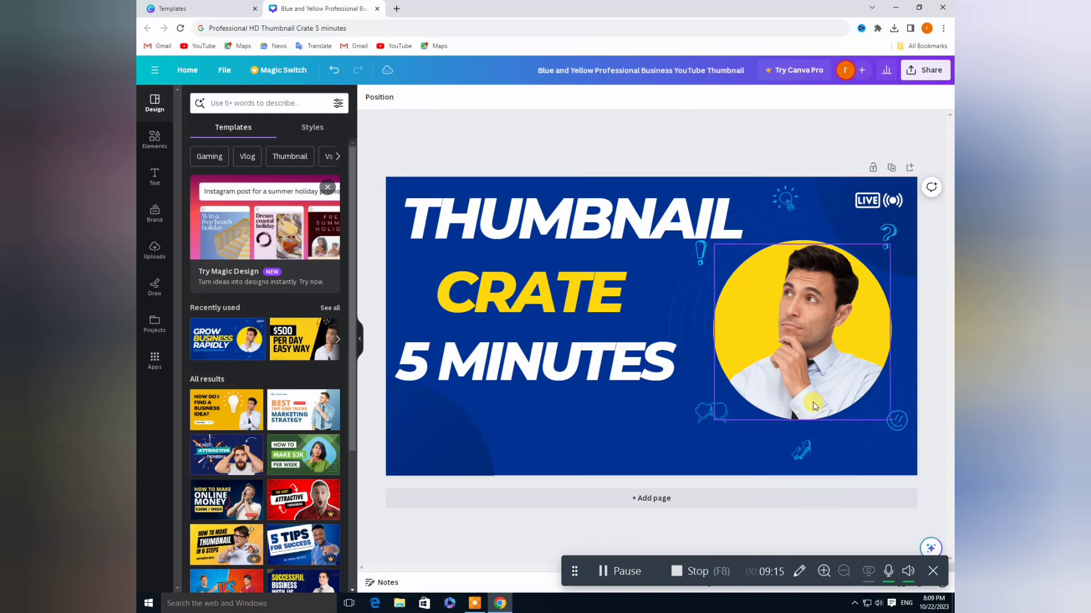
- Upload the cut-out portrait file "7f64182d-d765-42d3-a4db-a99f21b2ca4a-removebg-preview (4)" from the Downloads folder
left_click(813, 360)
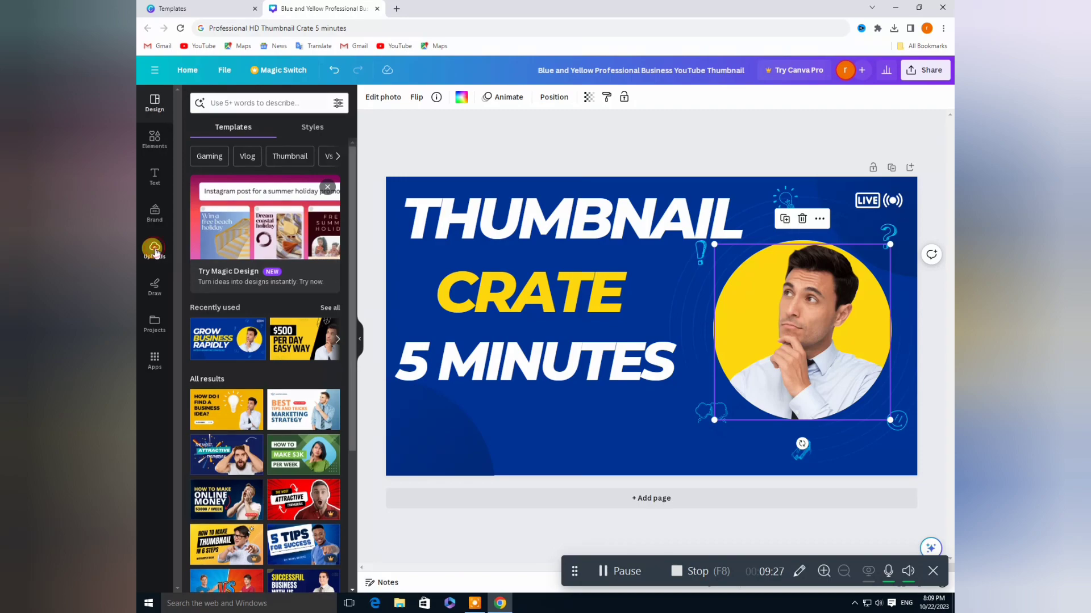
left_click(155, 249)
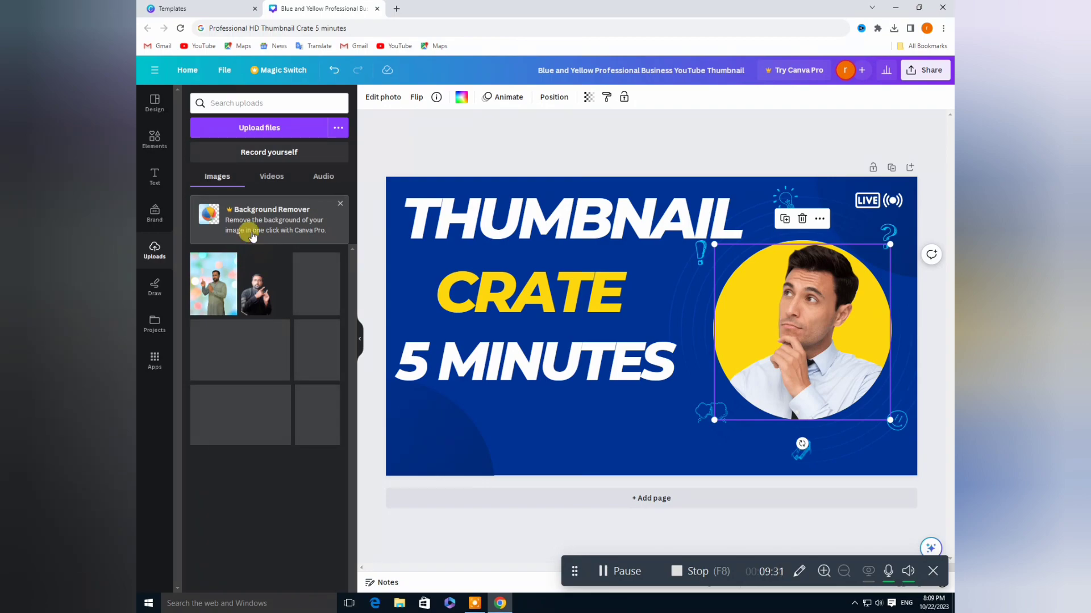
left_click(300, 126)
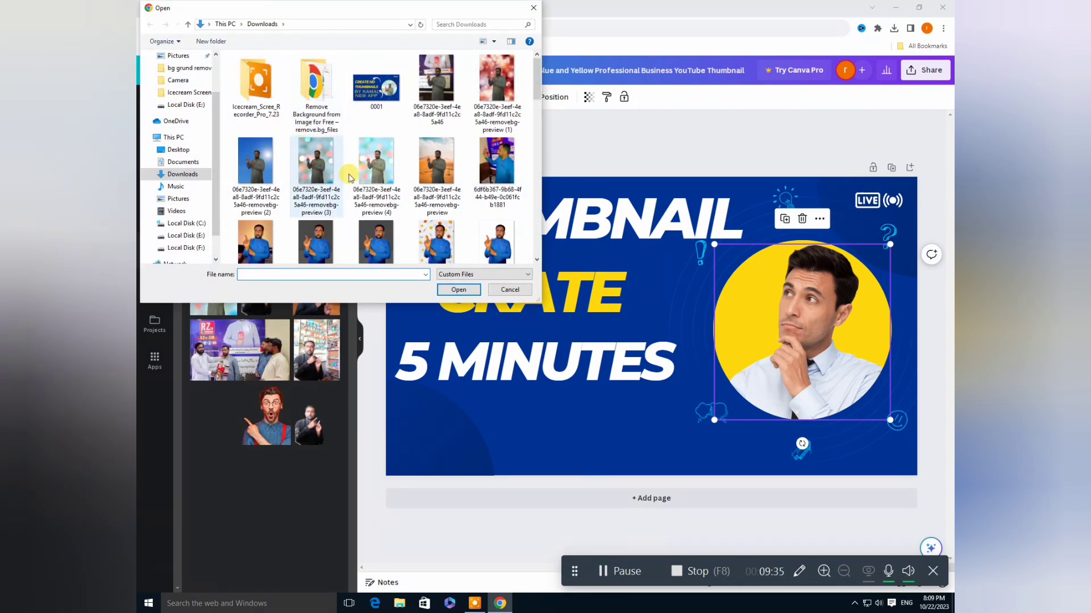
scroll(409, 199, "down", 3)
scroll(411, 201, "down", 2)
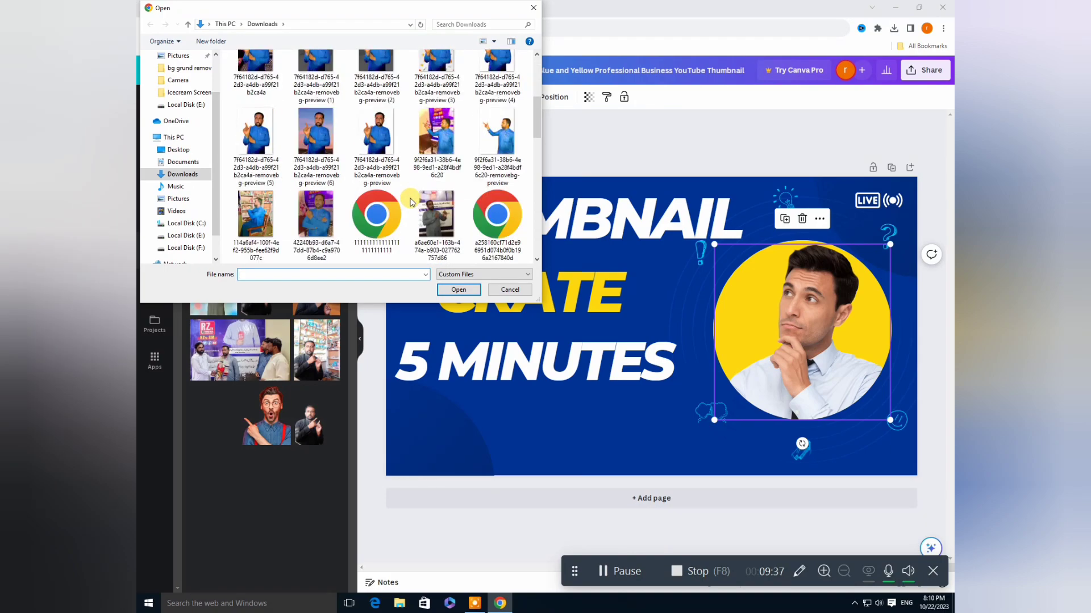
scroll(411, 202, "down", 2)
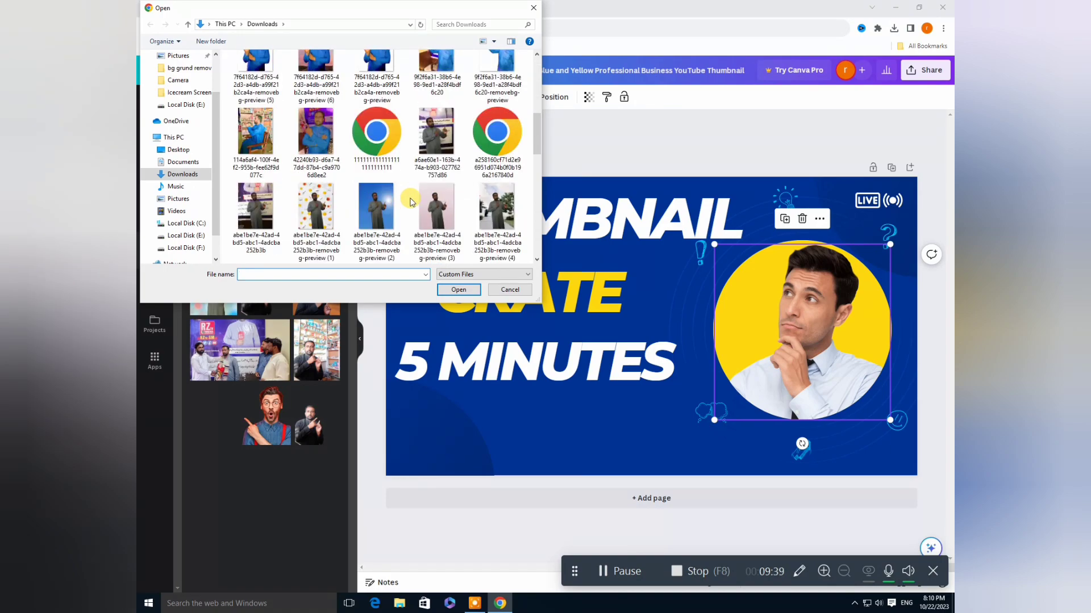
scroll(411, 202, "down", 3)
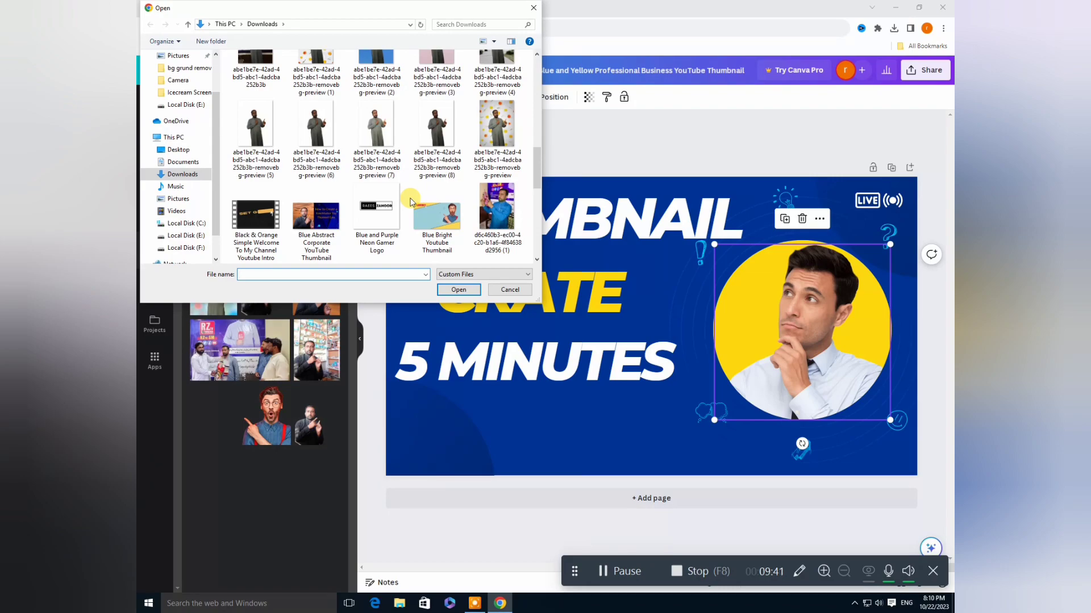
scroll(389, 172, "down", 3)
scroll(389, 175, "up", 1)
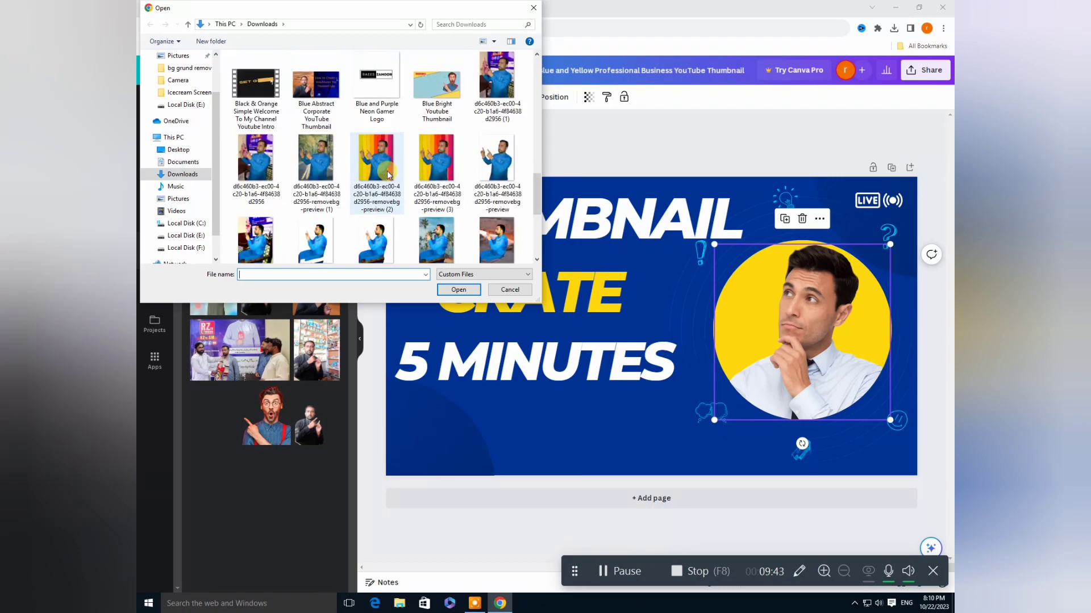
scroll(389, 175, "up", 3)
scroll(389, 174, "down", 3)
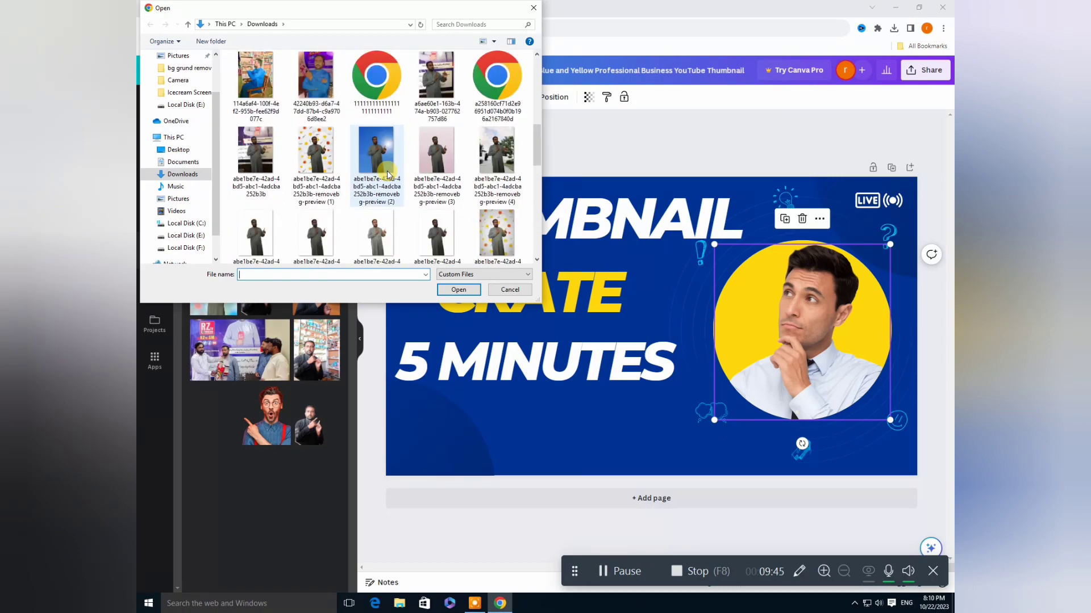
scroll(388, 175, "down", 3)
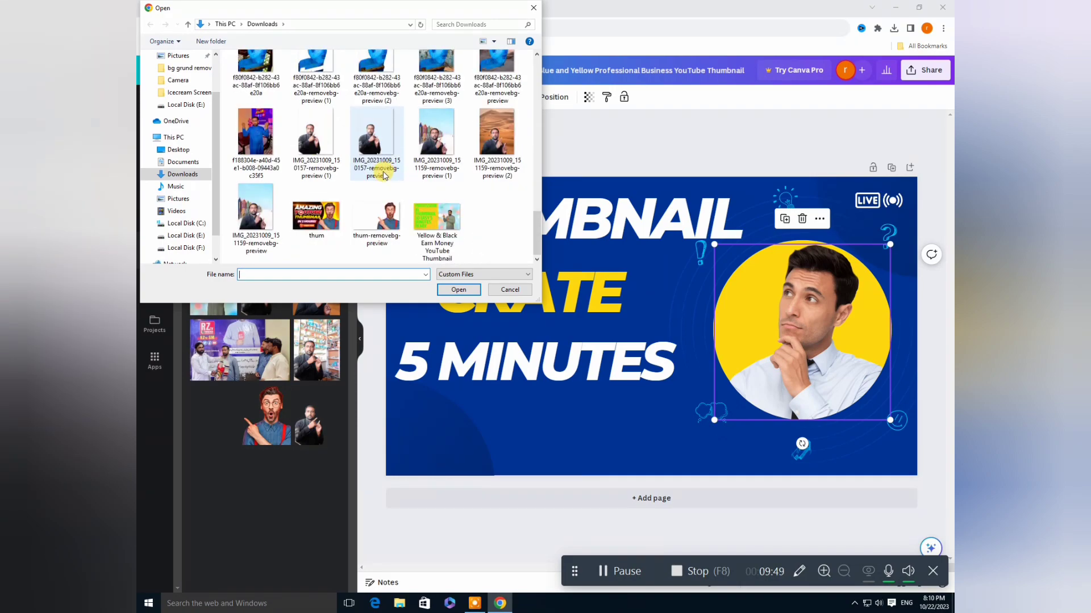
scroll(384, 175, "up", 1)
scroll(384, 175, "up", 5)
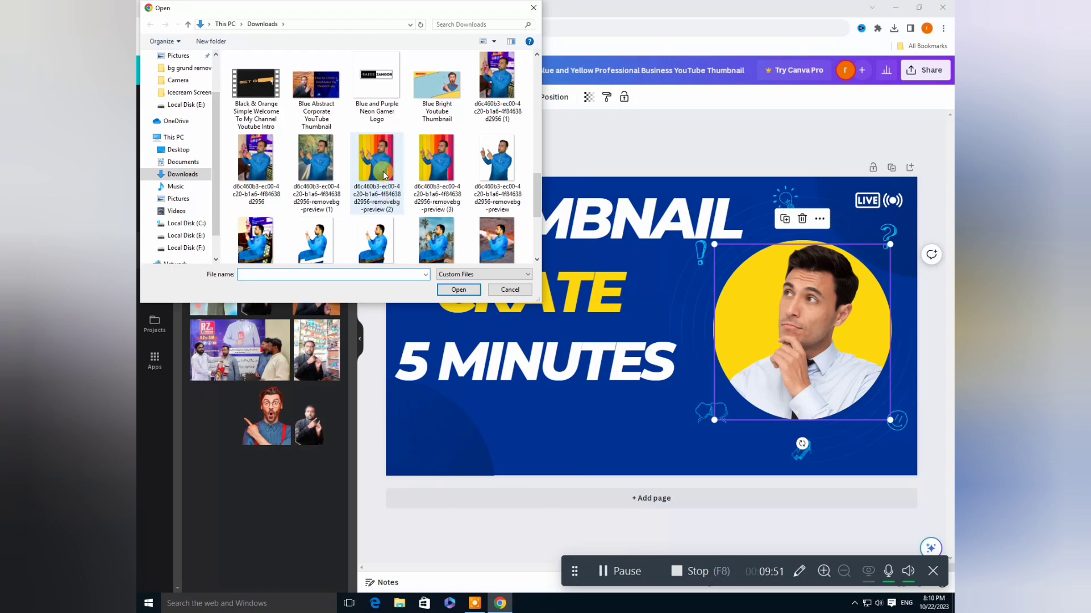
scroll(384, 175, "up", 4)
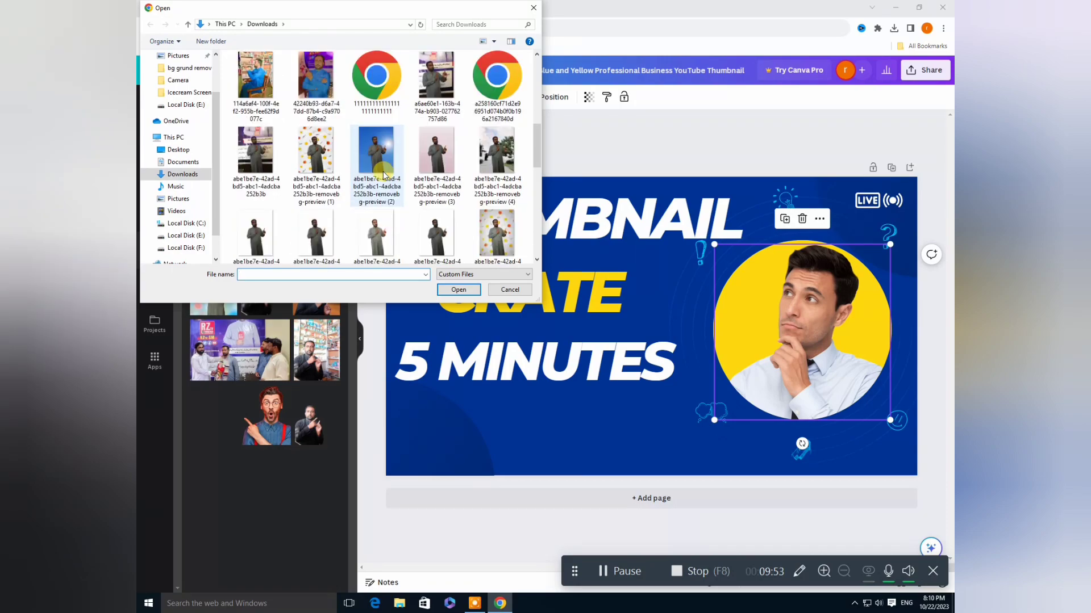
scroll(434, 165, "up", 4)
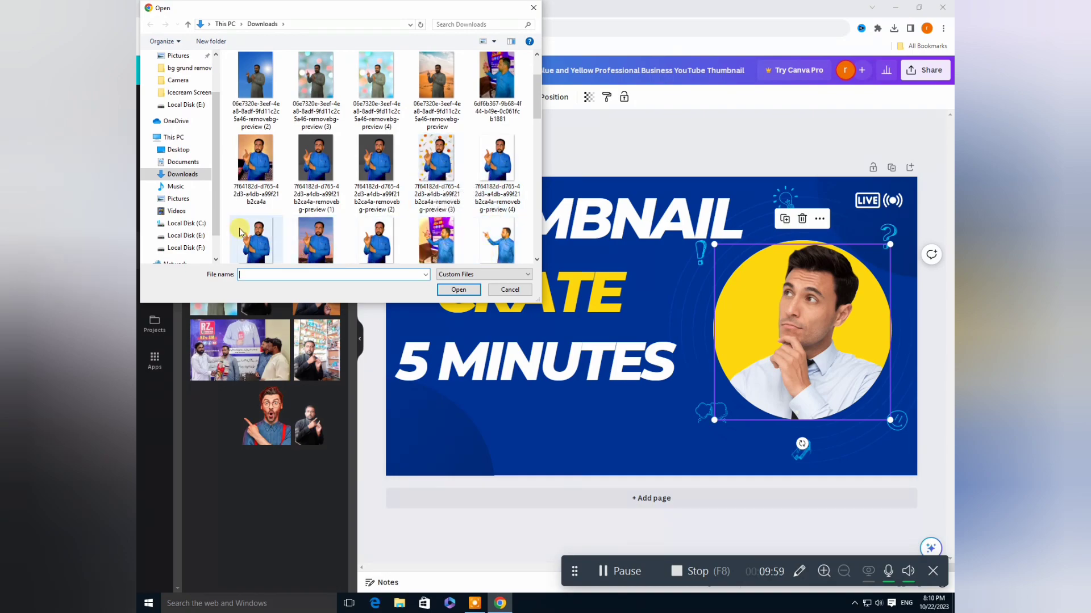
left_click(383, 173)
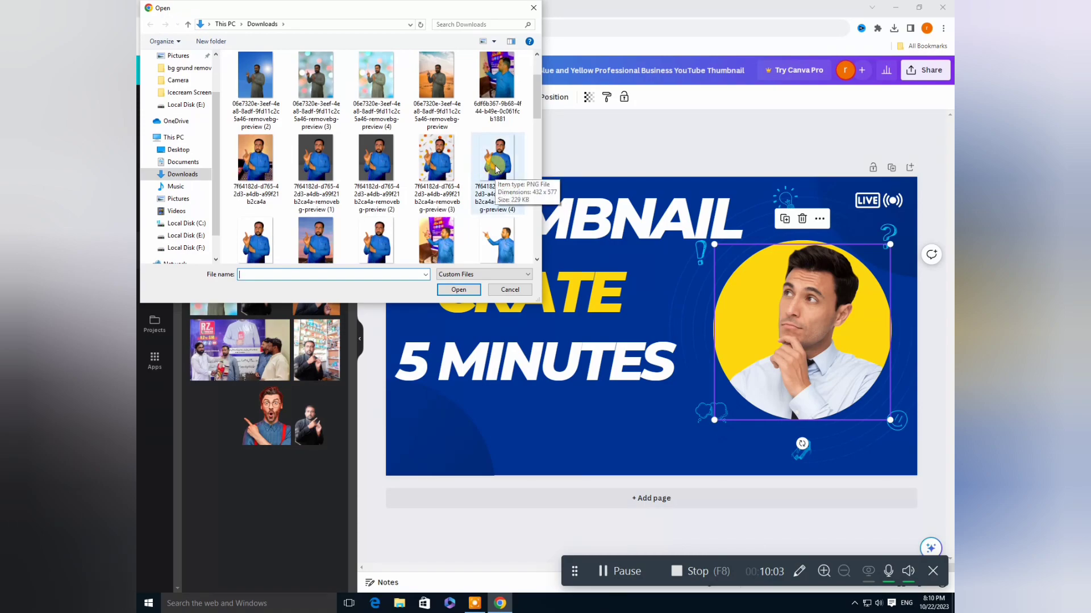
left_click(492, 171)
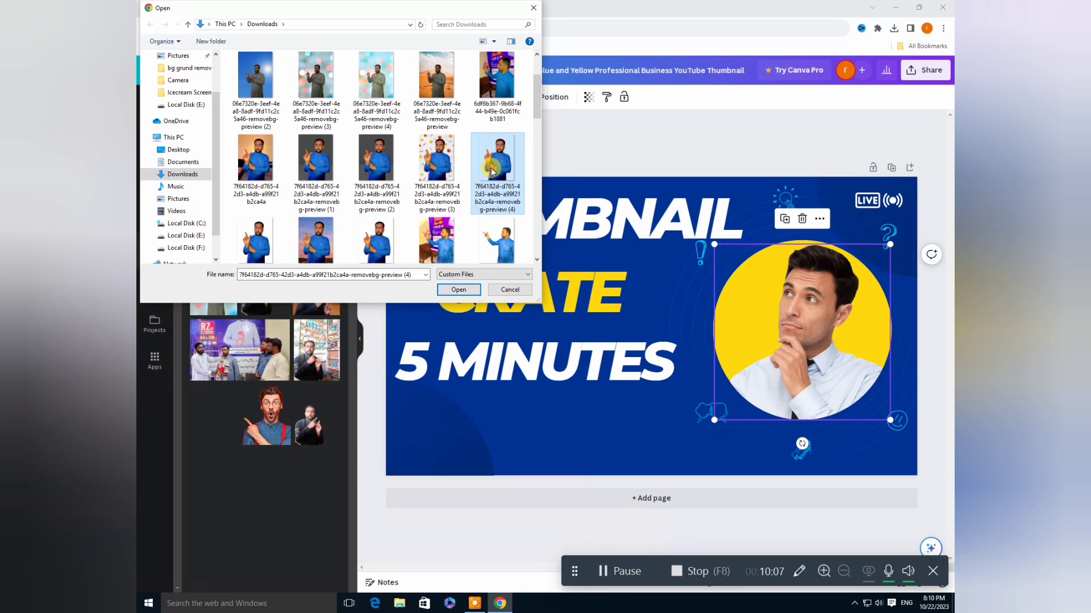
double_click(492, 171)
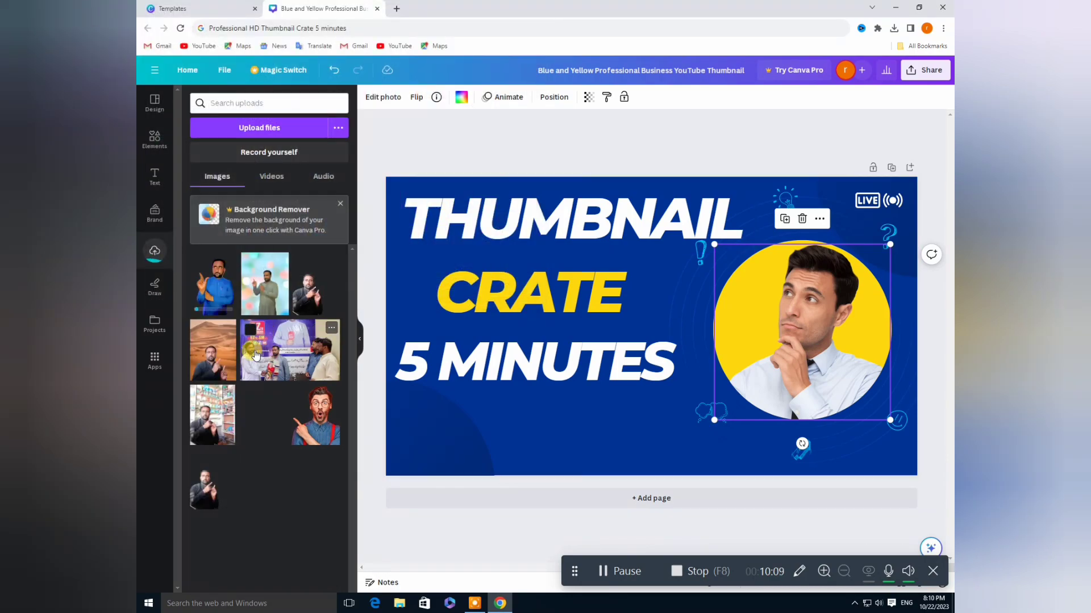
- Replace the template man in the yellow circle with the uploaded cut-out portrait and shift it slightly right and down
left_click_drag(213, 284, 800, 296)
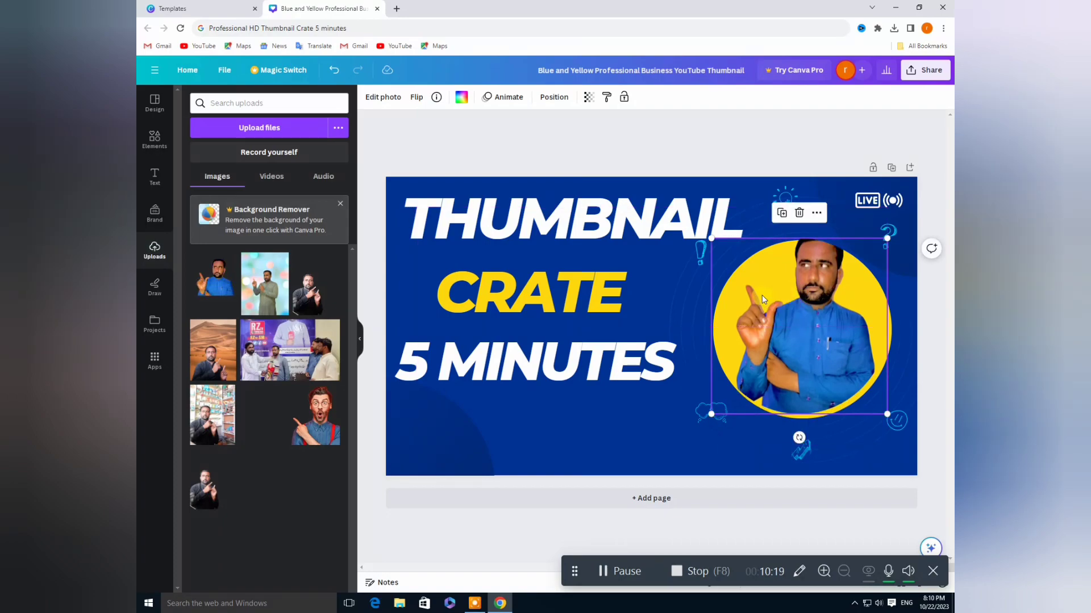
left_click(807, 401)
left_click_drag(807, 393, 815, 400)
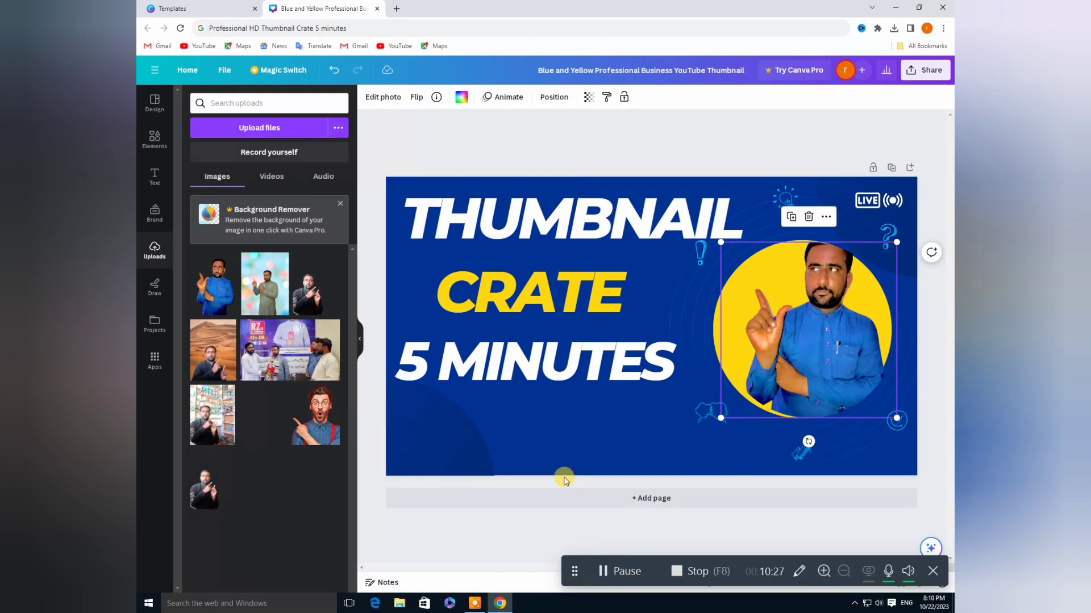
left_click(598, 424)
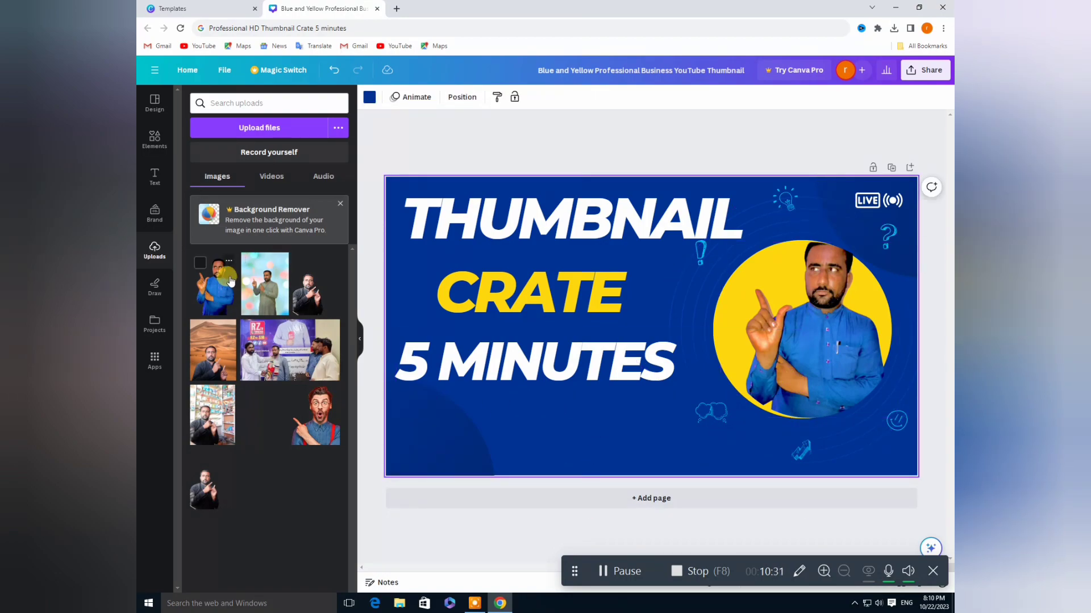
- Upload "7f64182d-d765-42d3-a4db-a99f21b2ca4a-removebg-preview (2)" from Downloads and swap it into the portrait frame over the yellow circle
left_click(264, 127)
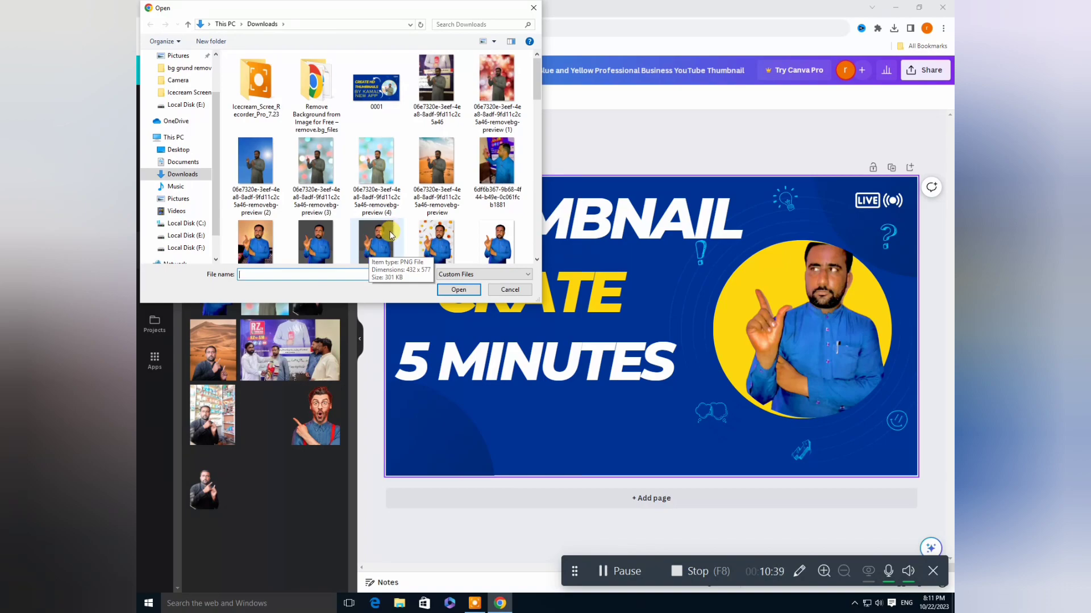
left_click(384, 251)
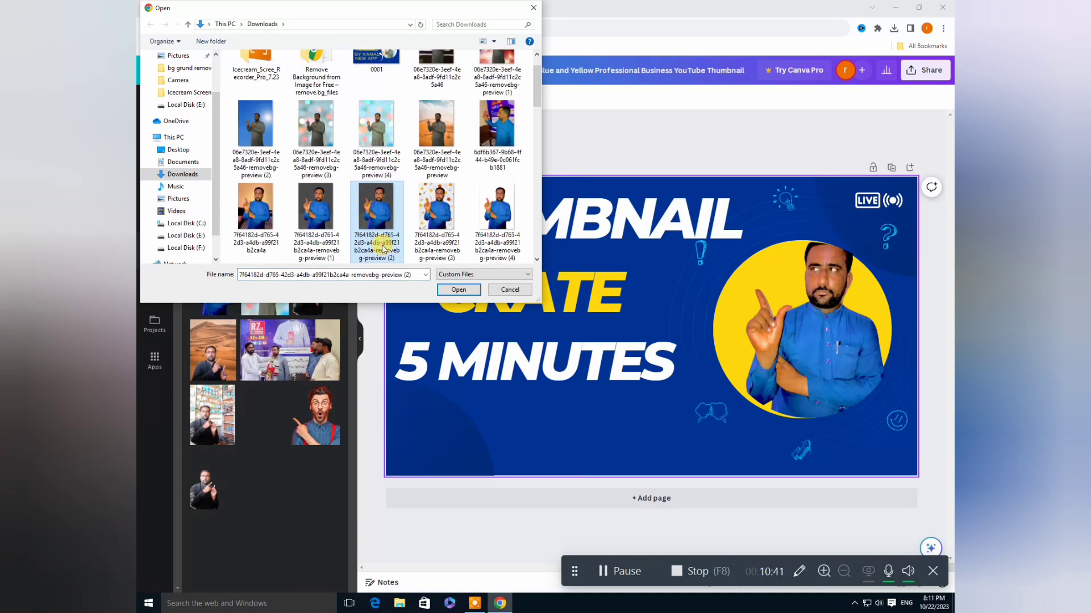
double_click(384, 251)
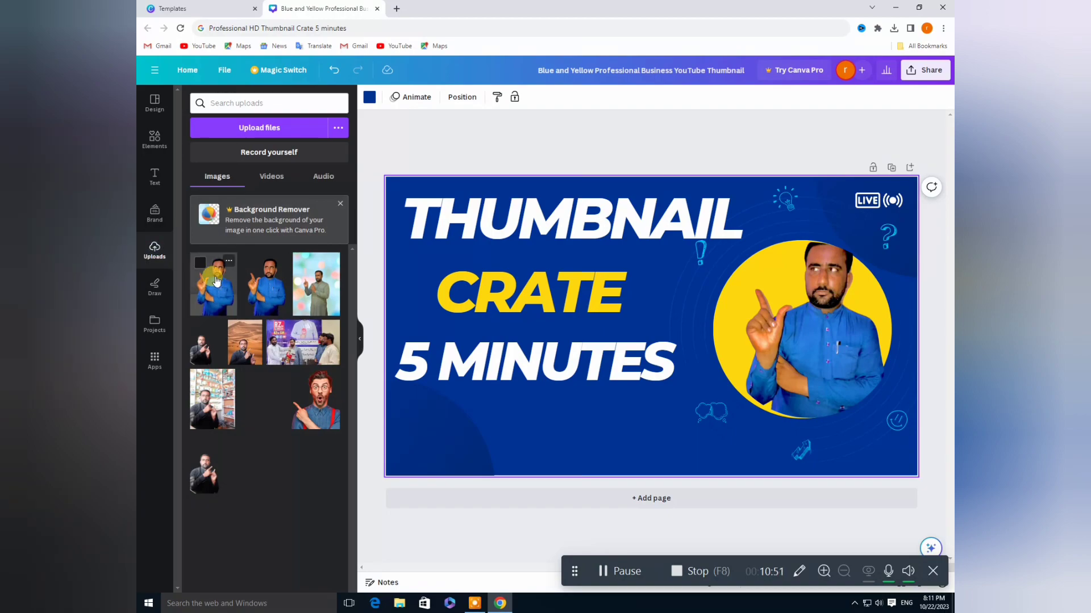
left_click_drag(216, 281, 802, 324)
- Upload "9f2f6a31-38b6-4e98-9ed1-a28f4bdf6c20-removebg-preview" from Downloads and replace the portrait in the yellow circle with it
left_click(279, 128)
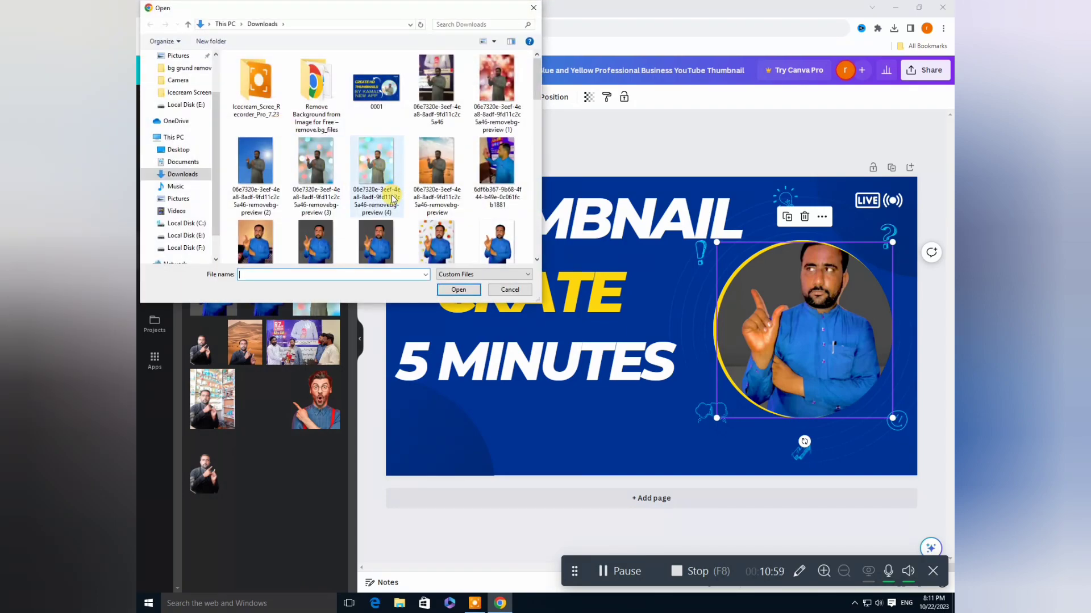
scroll(392, 198, "down", 5)
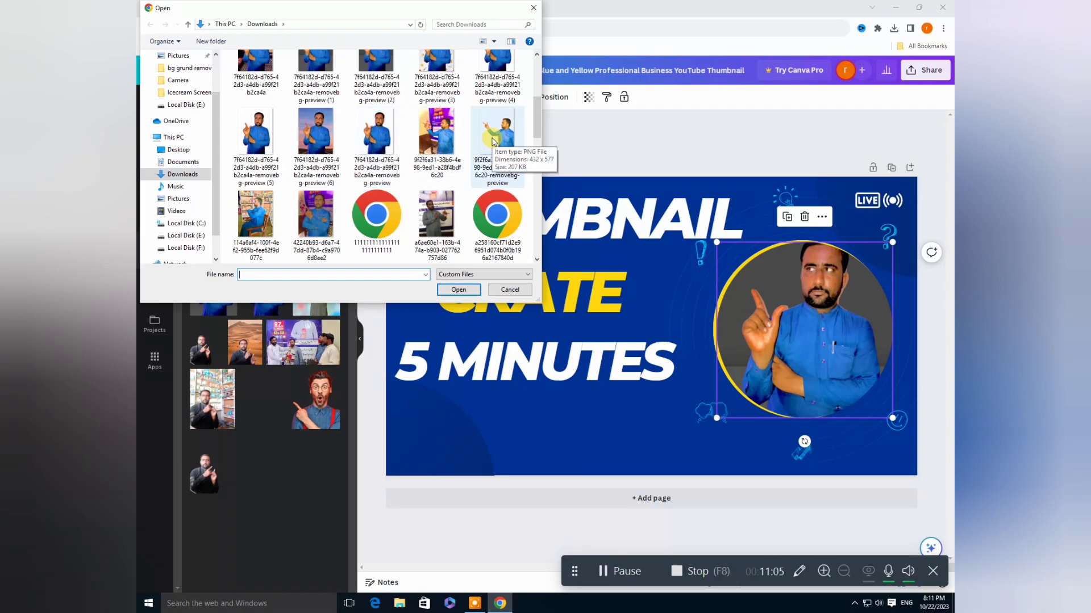
double_click(492, 140)
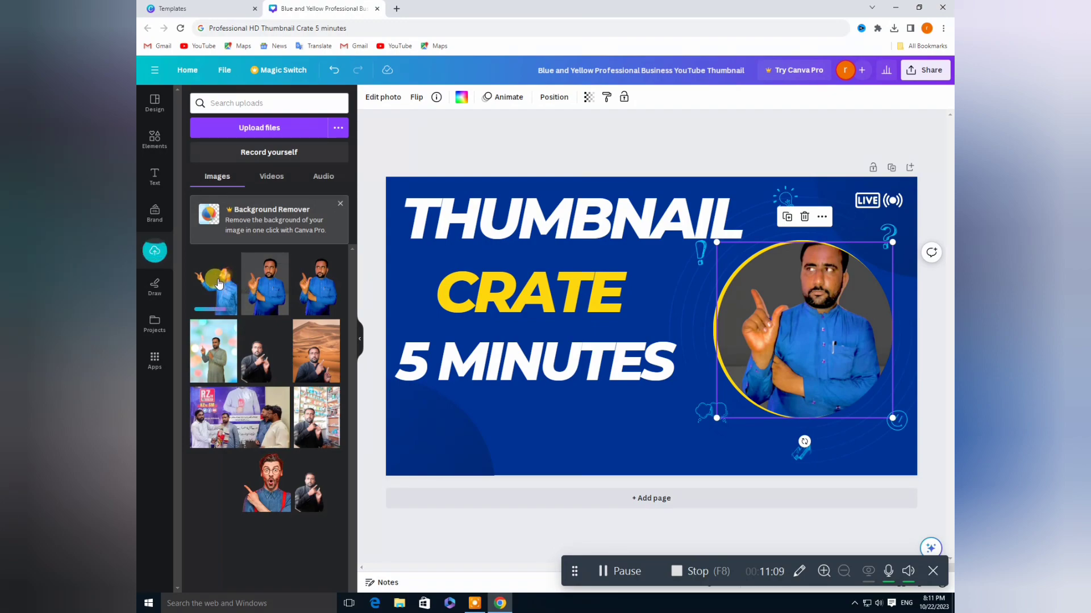
left_click_drag(218, 284, 805, 302)
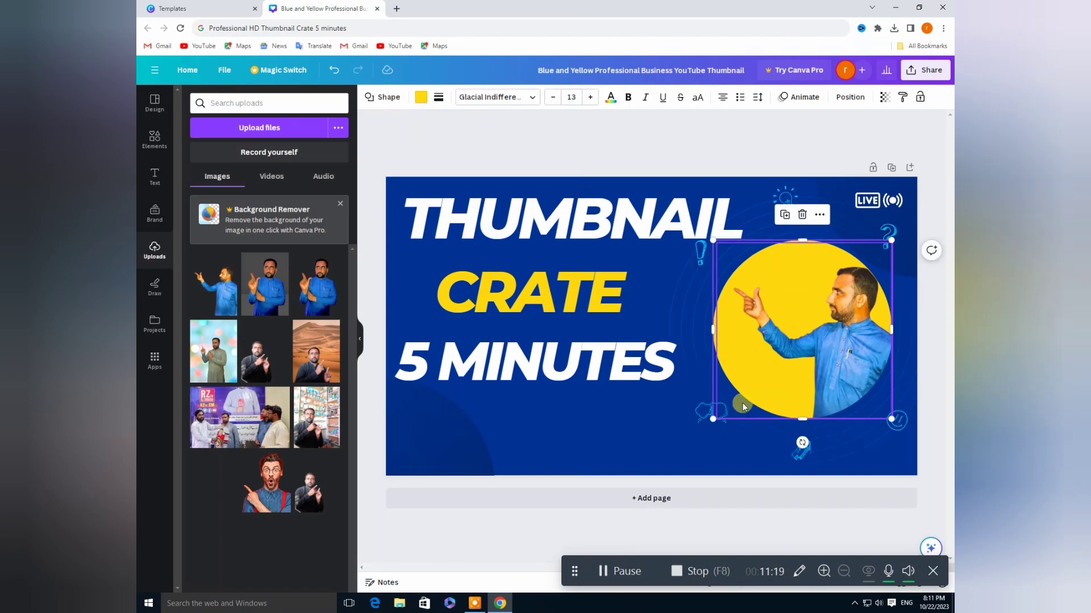
left_click(612, 423)
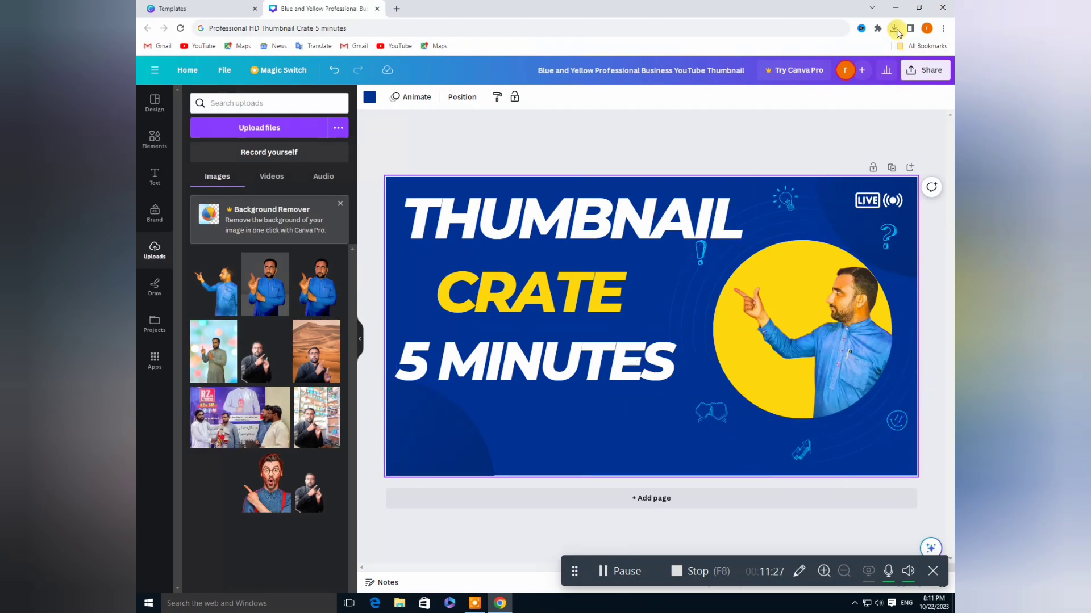
- Download the design as a 1,280 × 720 px PNG with the download settings saved, and check the file in the browser's download list
left_click(924, 76)
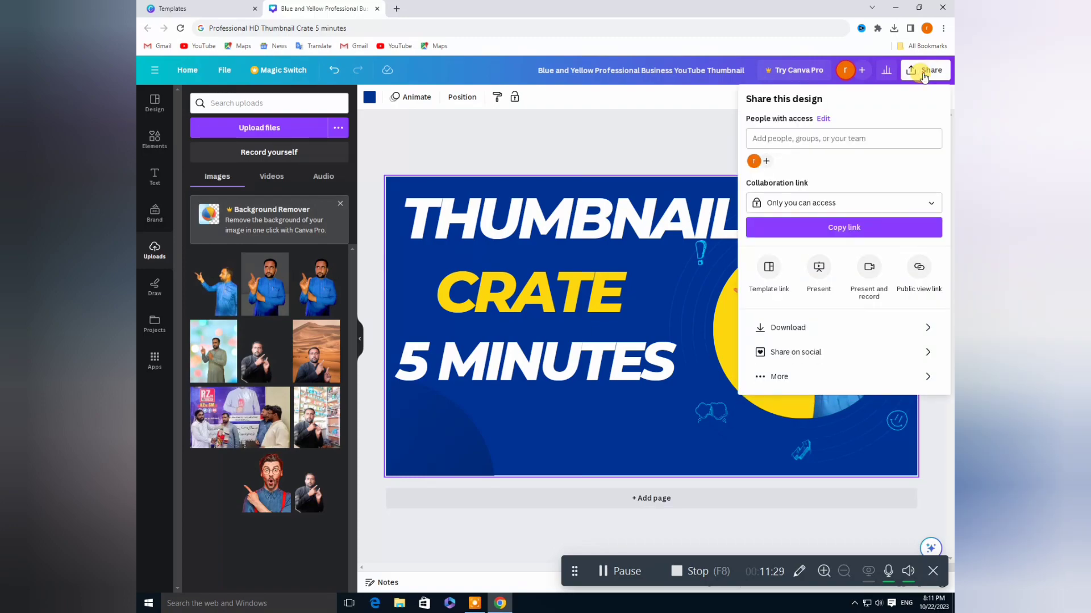
left_click(774, 327)
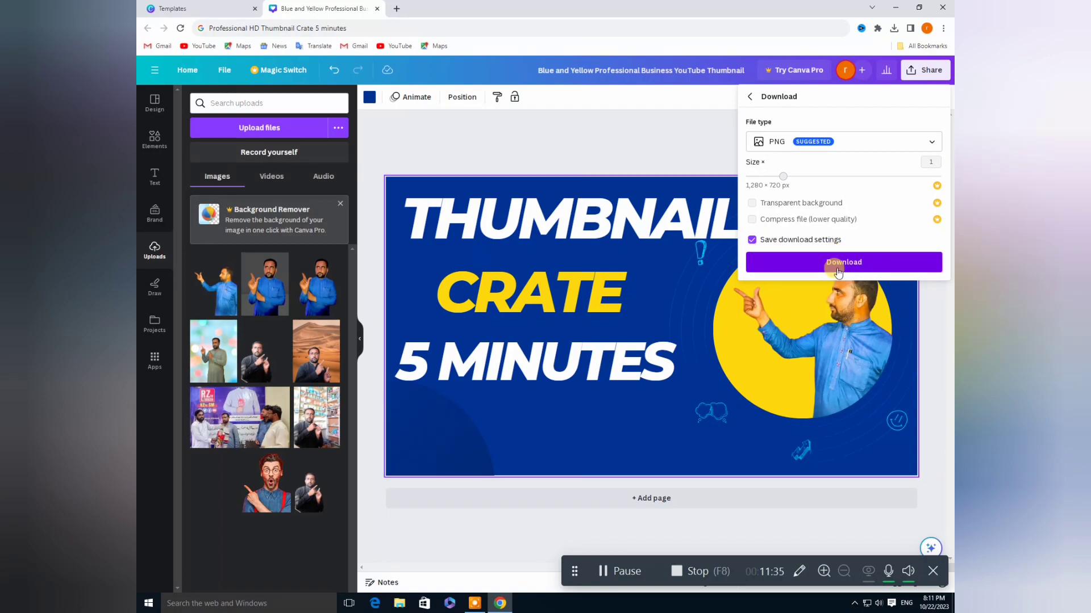
left_click(751, 241)
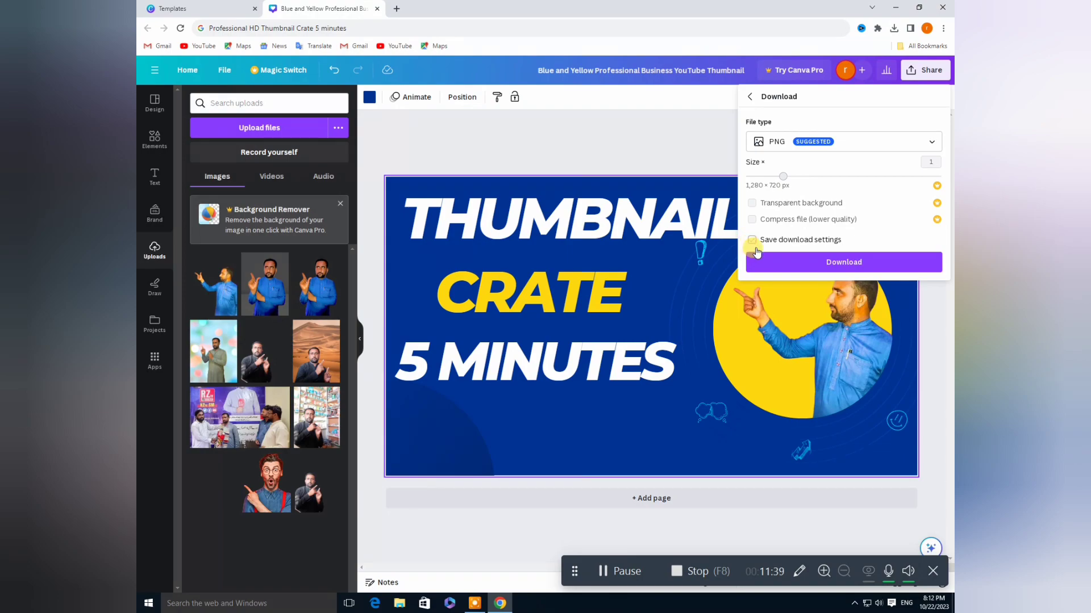
left_click(752, 242)
left_click(791, 269)
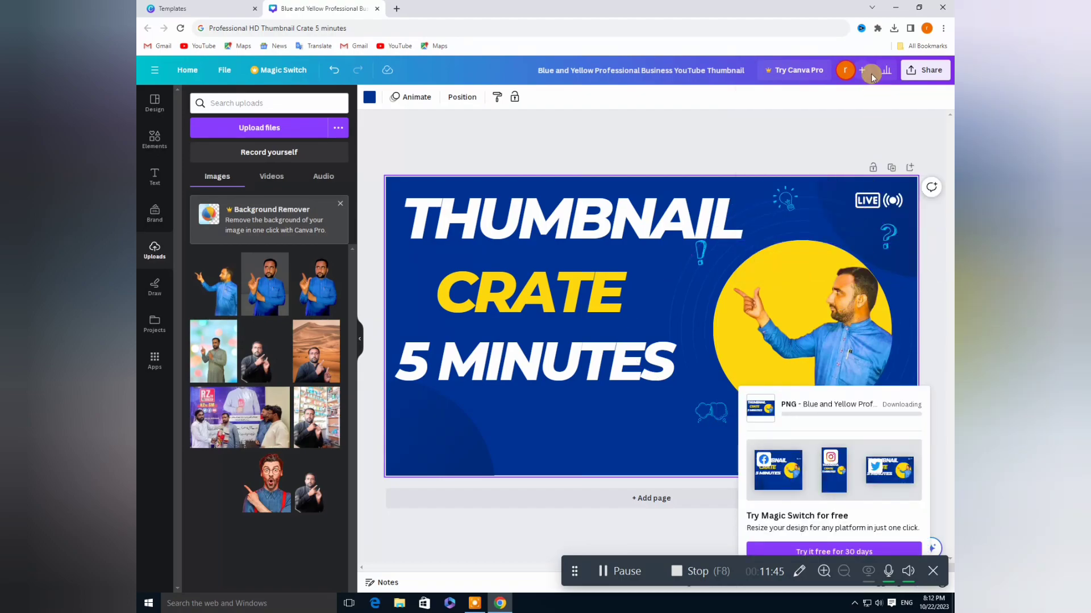
left_click(894, 29)
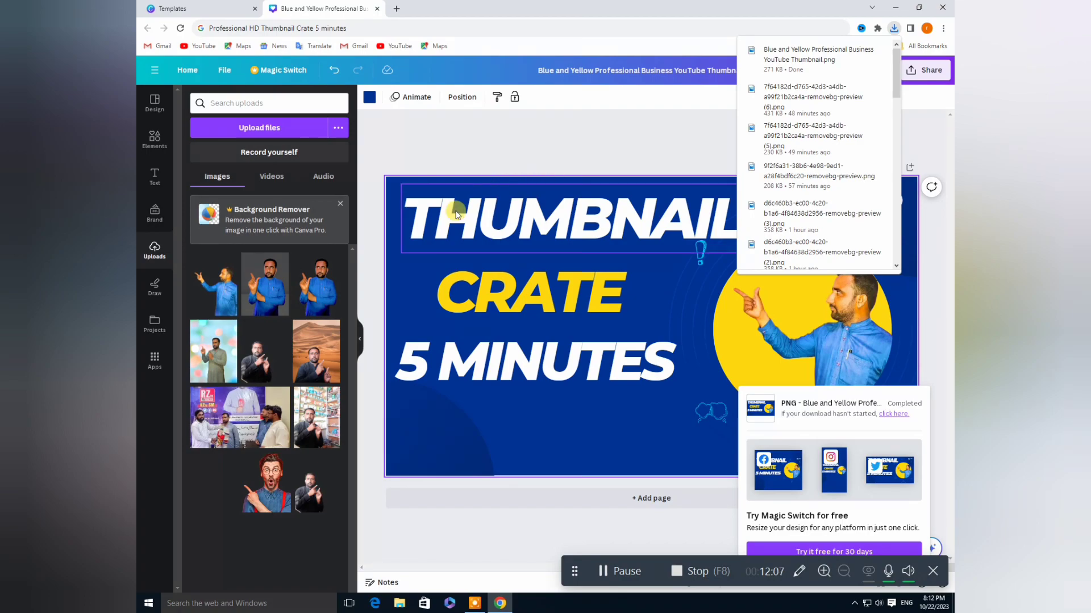
left_click(640, 126)
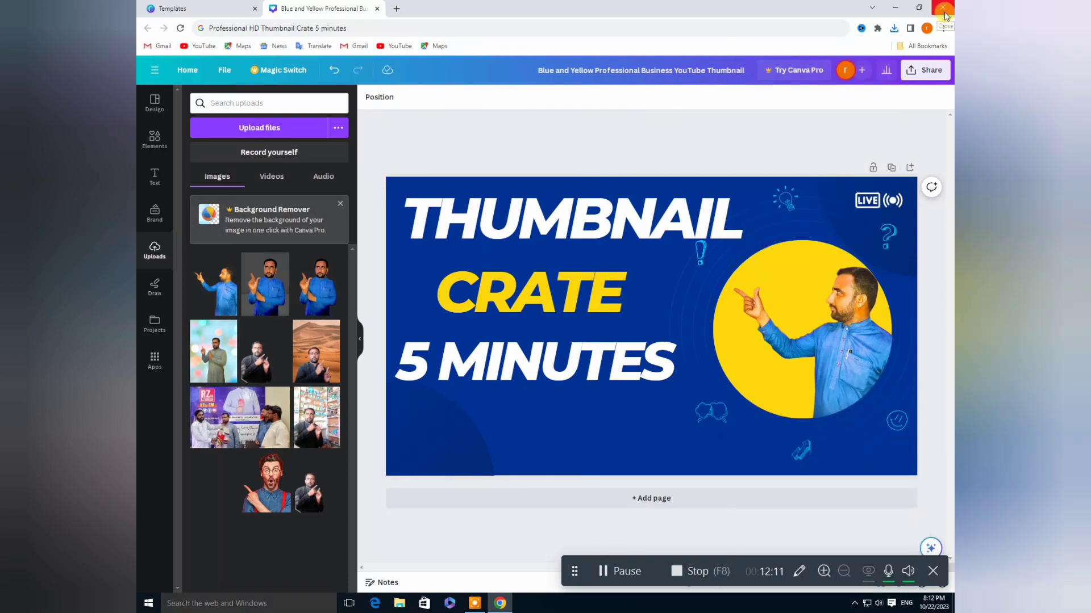